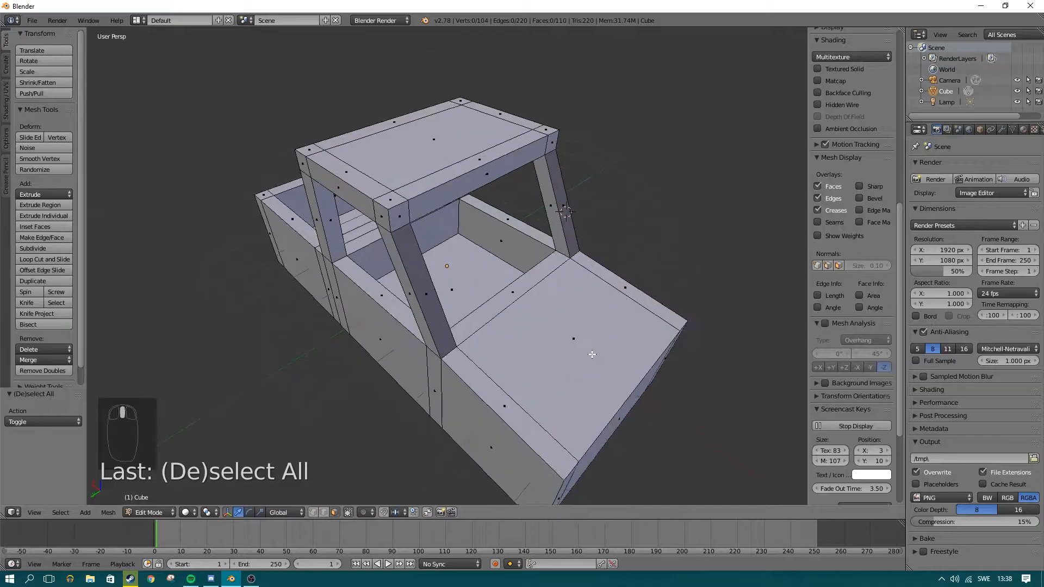
Examine the low-poly truck body from the rear, the sides and the front.
scroll(409, 326, "down", 3)
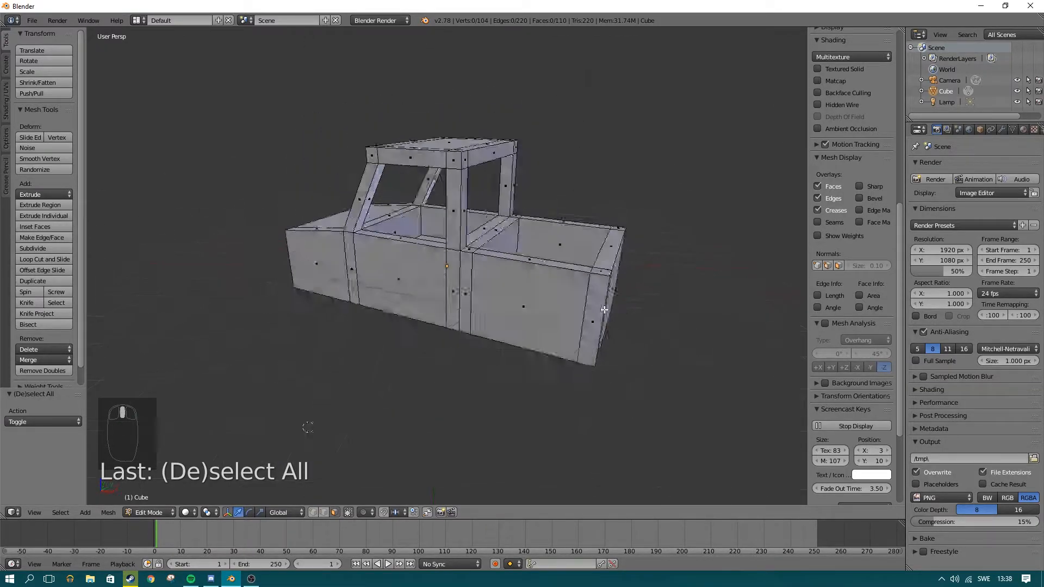
scroll(515, 345, "up", 2)
middle_click_drag(515, 345, 423, 359)
middle_click_drag(514, 435, 609, 389)
middle_click_drag(321, 266, 452, 296)
scroll(452, 296, "up", 5)
scroll(452, 296, "down", 5)
middle_click_drag(317, 263, 608, 251)
scroll(381, 261, "up", 3)
scroll(380, 261, "down", 5)
scroll(517, 298, "up", 4)
scroll(510, 331, "down", 2)
middle_click_drag(510, 330, 443, 332)
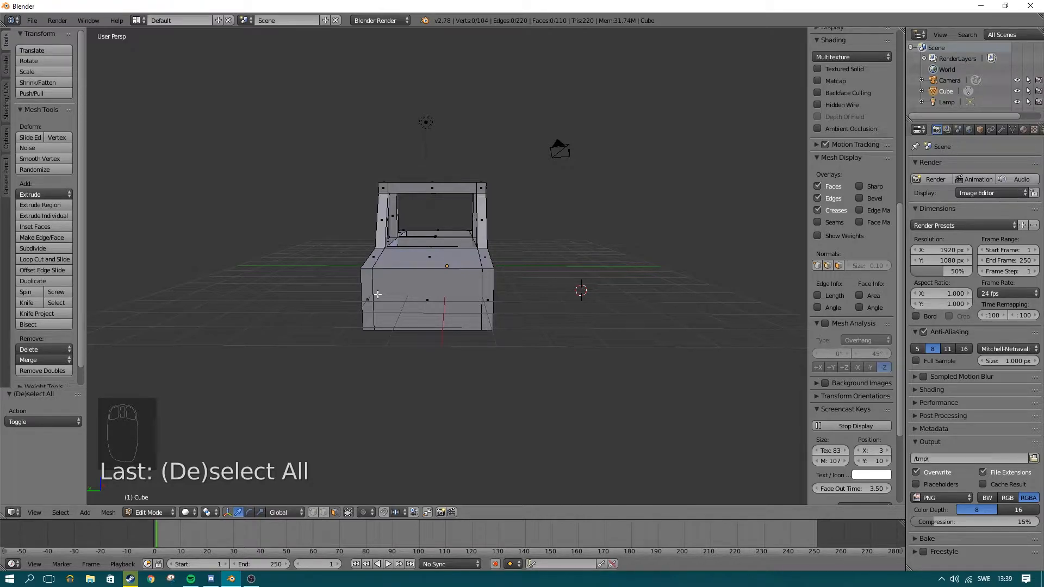
key("KP_5")
key("KP_5")
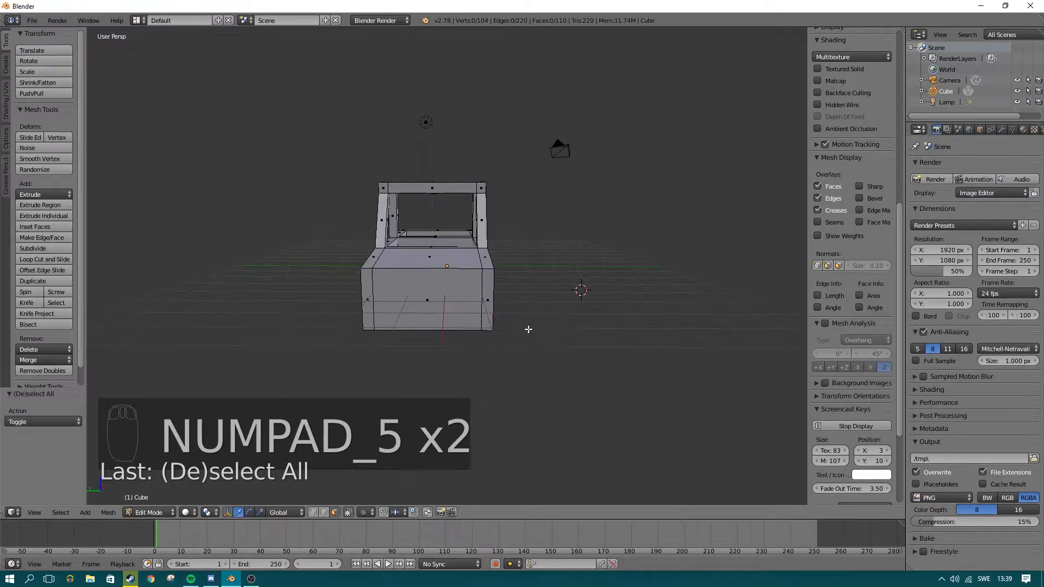
Add two horizontal loop cuts around the upper half of the truck body to form a narrow band across the front.
key("ctrl+r")
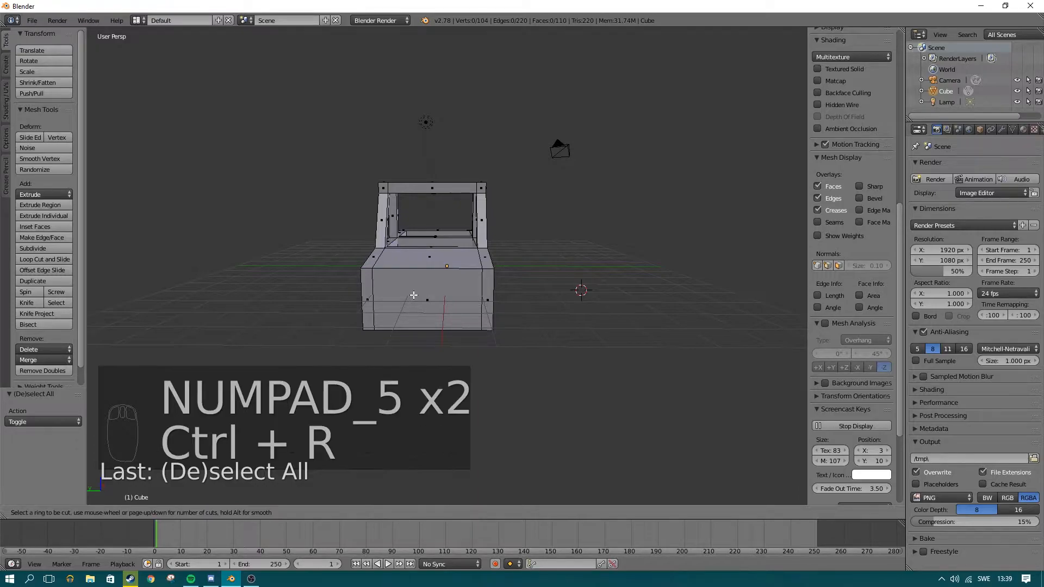
left_click(375, 294)
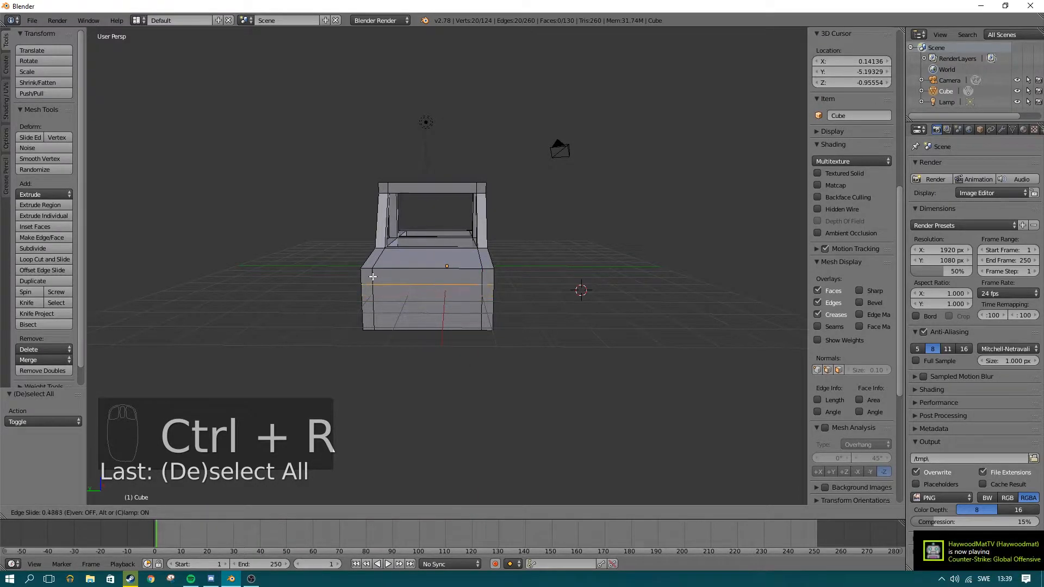
left_click(372, 274)
middle_click_drag(380, 294, 398, 279)
key("ctrl+r")
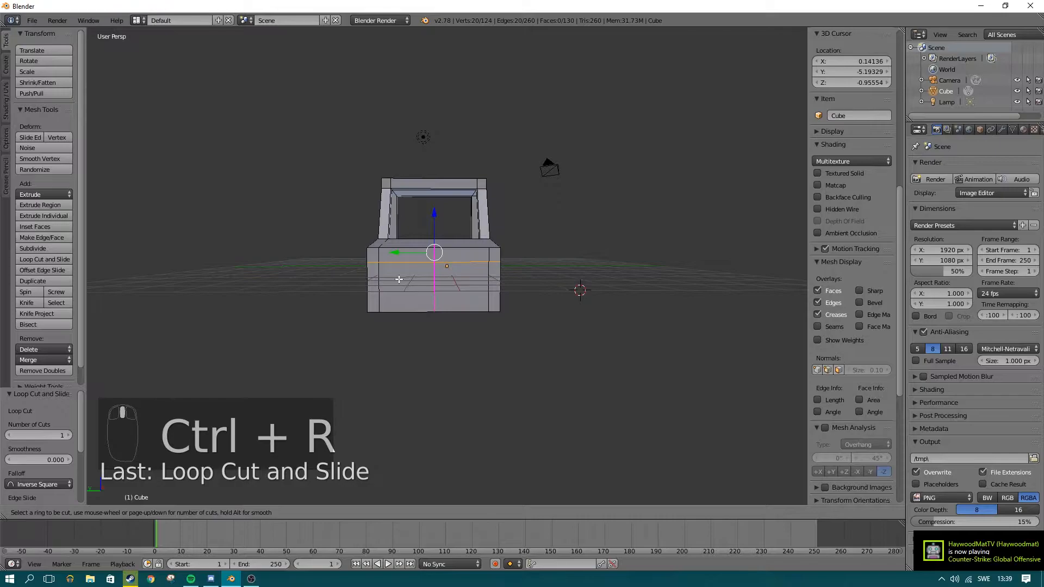
left_click(383, 280)
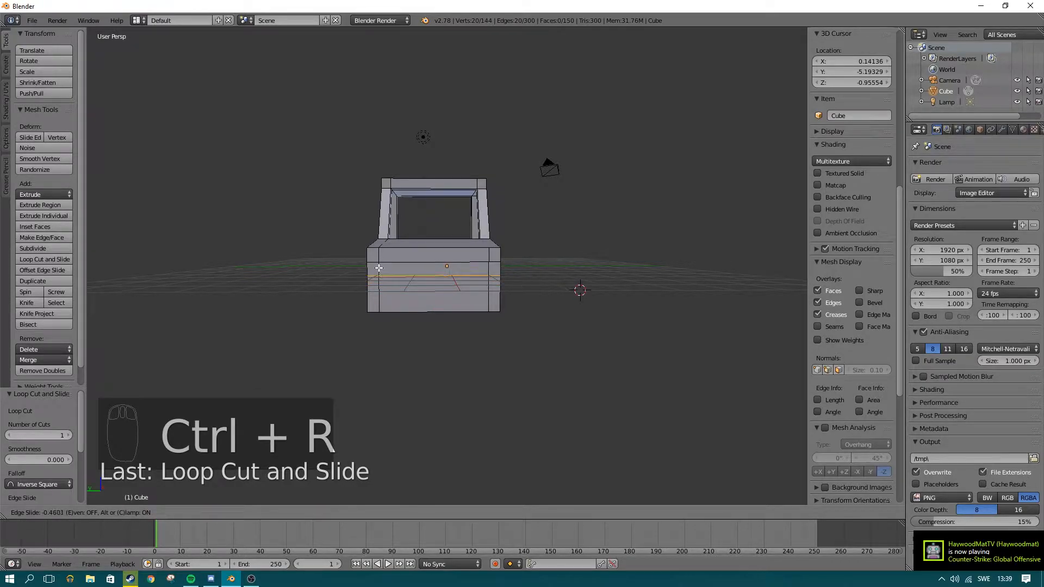
left_click(378, 268)
key("a")
scroll(426, 316, "up", 4)
mouse_move(427, 328)
middle_mouse_down()
mouse_move(435, 331)
mouse_move(422, 331)
middle_mouse_up()
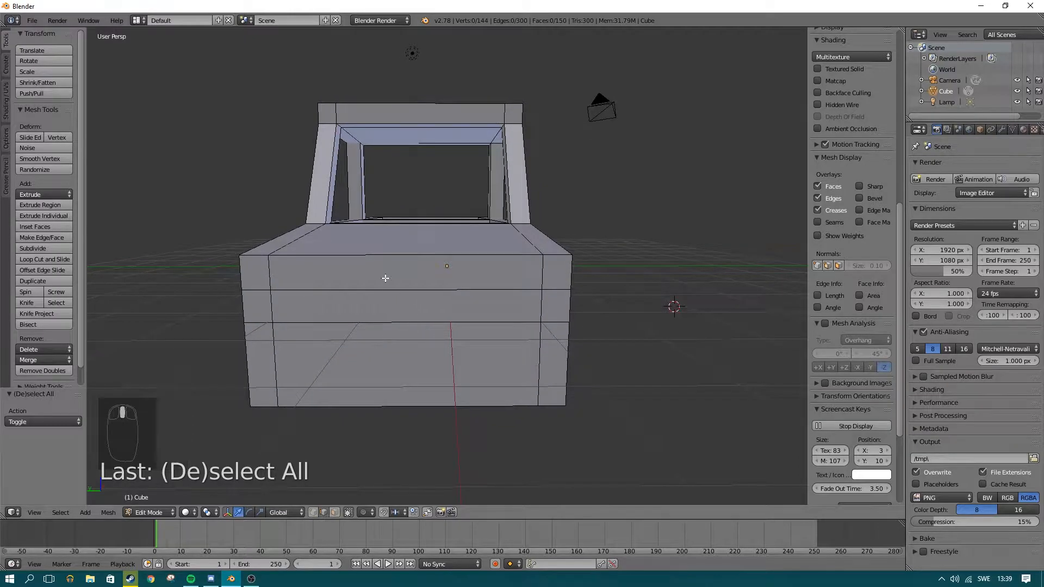
key("ctrl+r")
left_click(385, 279)
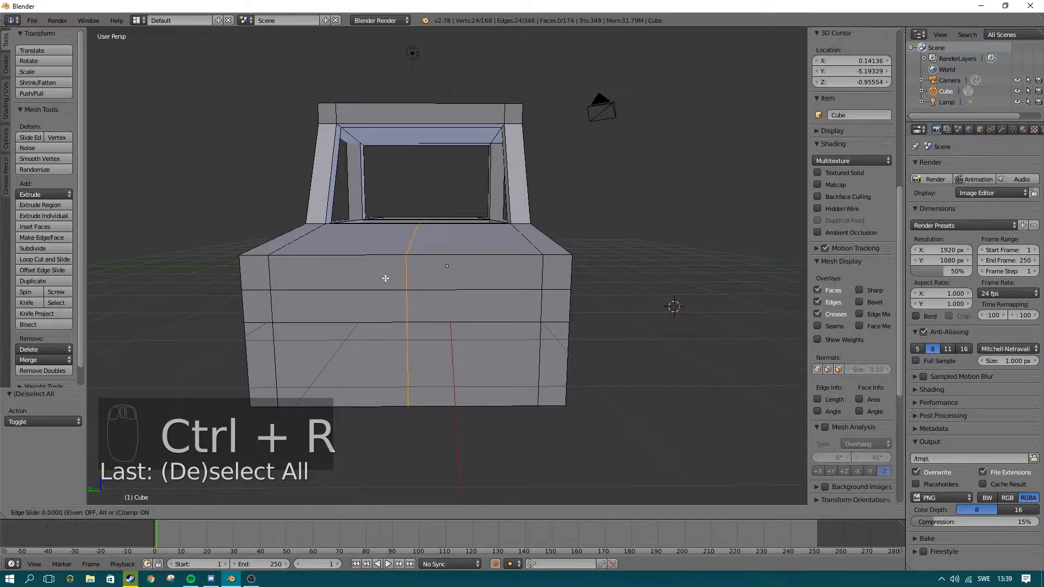
left_click(311, 287)
key("ctrl+z")
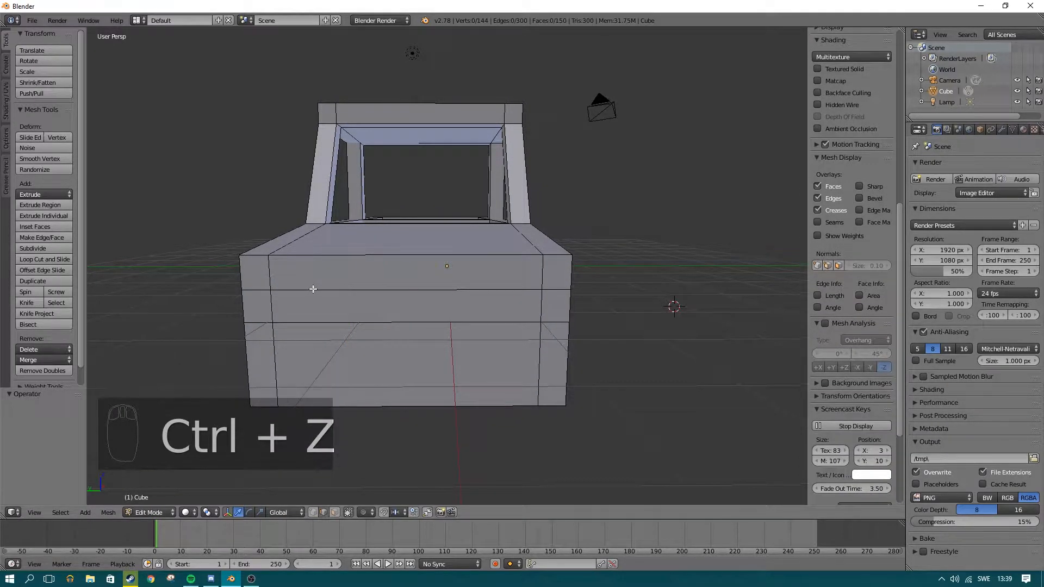
Add six evenly spaced lengthwise loop cuts between the truck's side edges, dividing the front into vertical strips.
key("ctrl+r")
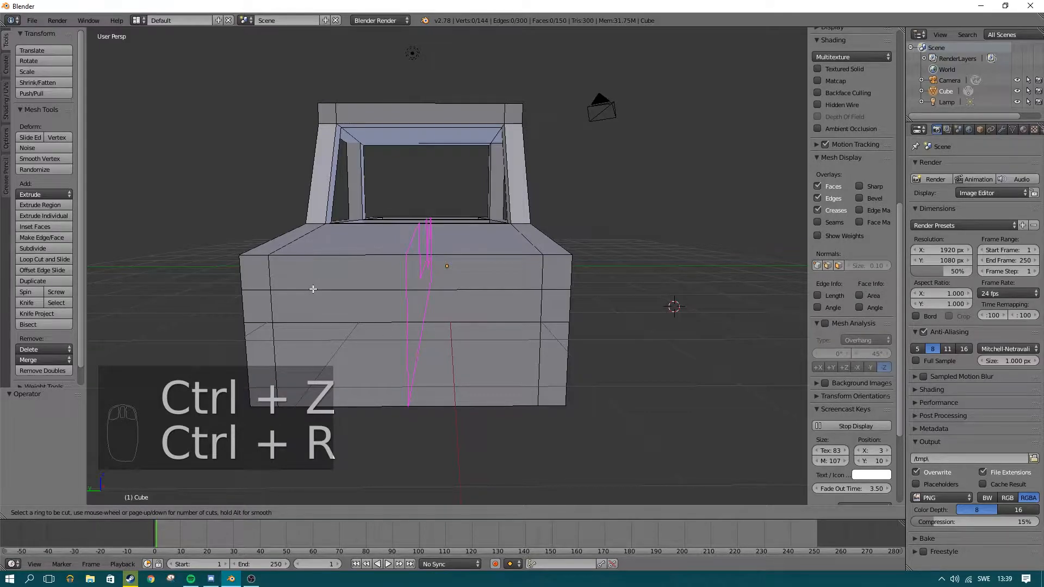
scroll(313, 288, "up", 5)
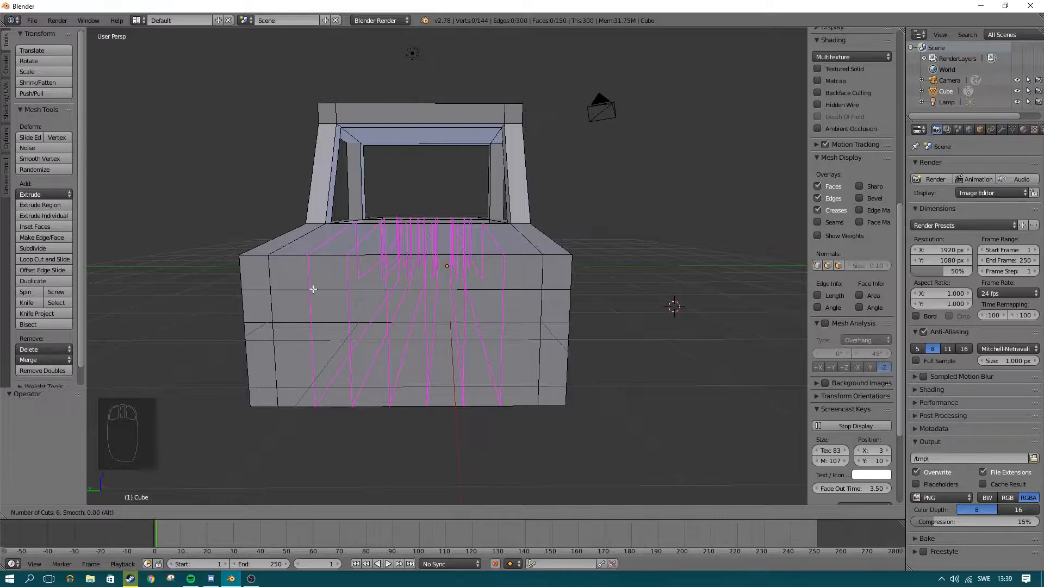
left_click(313, 289)
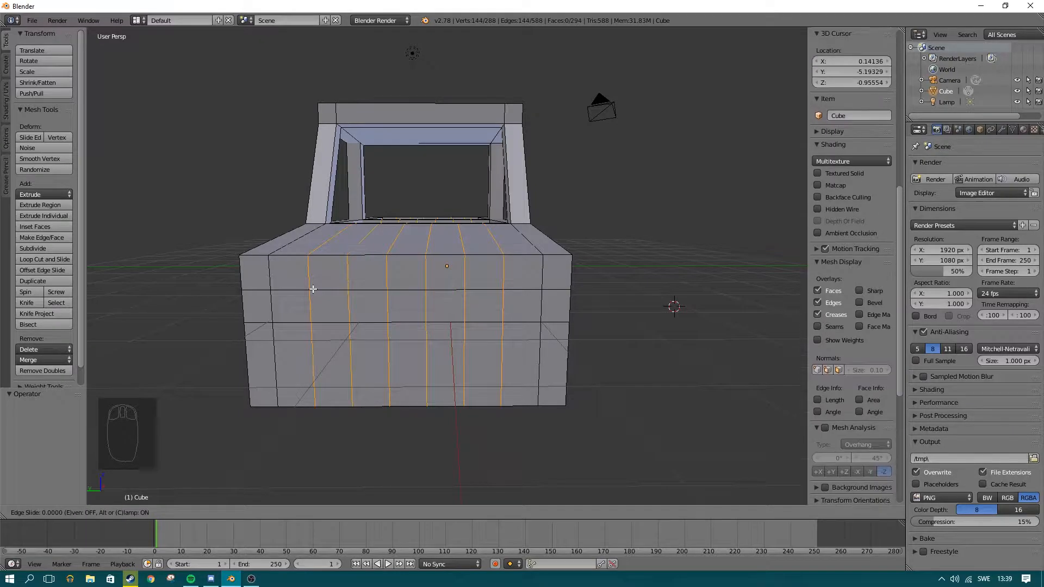
right_click(313, 288)
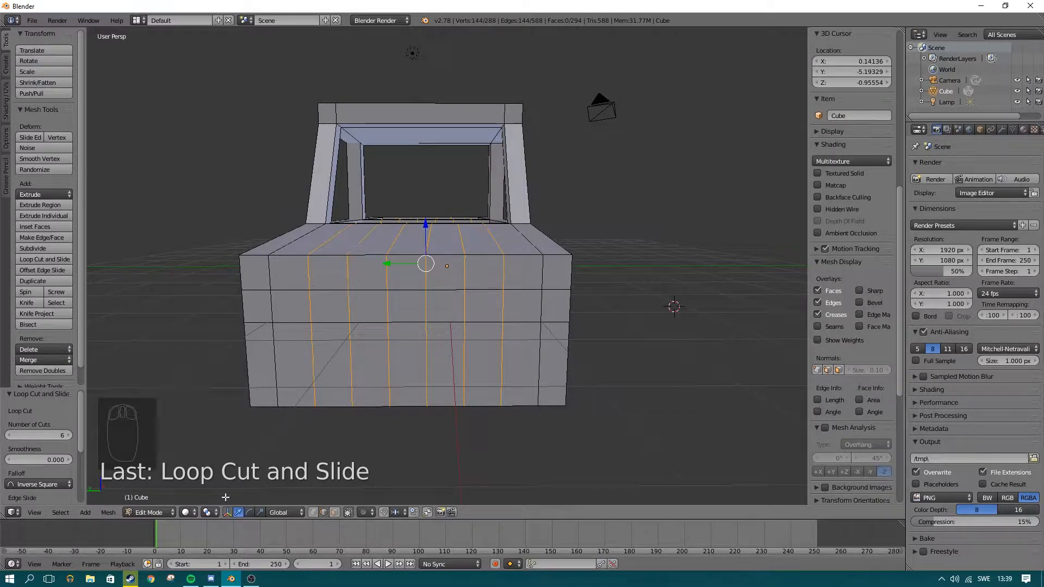
Extrude two adjacent faces near each end of the front's narrow band slightly outward as headlights.
left_click(333, 513)
right_click(290, 305)
right_click(510, 308, "shift")
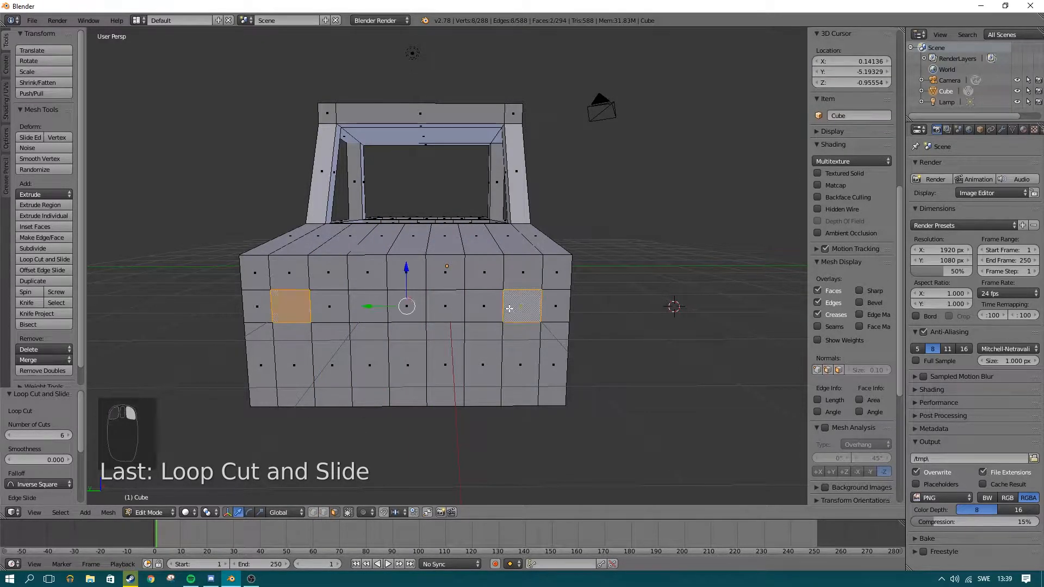
right_click(477, 328, "shift")
right_click(481, 316, "shift")
right_click(484, 347, "shift")
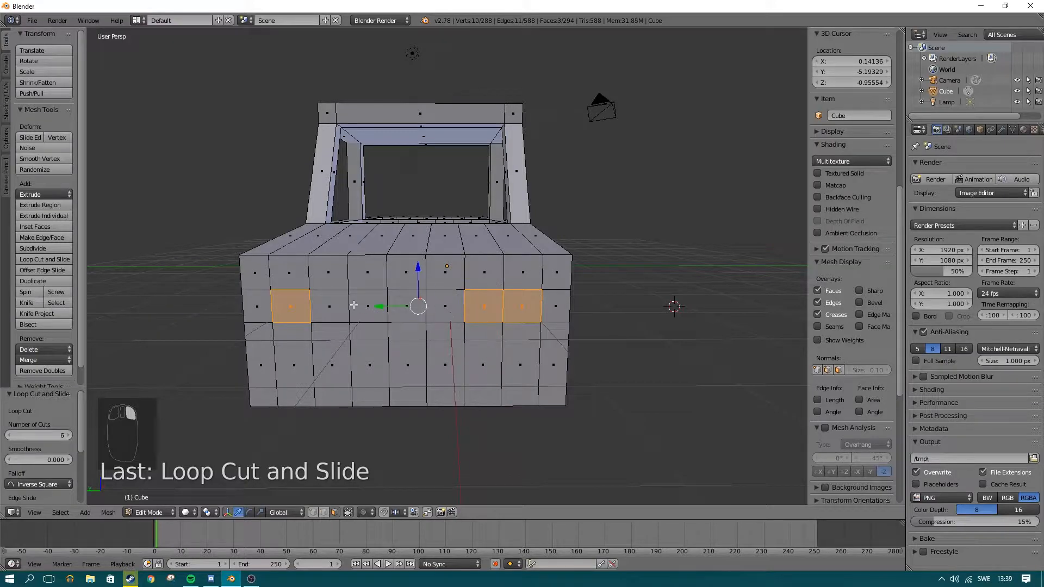
right_click(336, 307, "shift")
scroll(466, 375, "down", 4)
middle_click_drag(522, 372, 431, 365)
key("e")
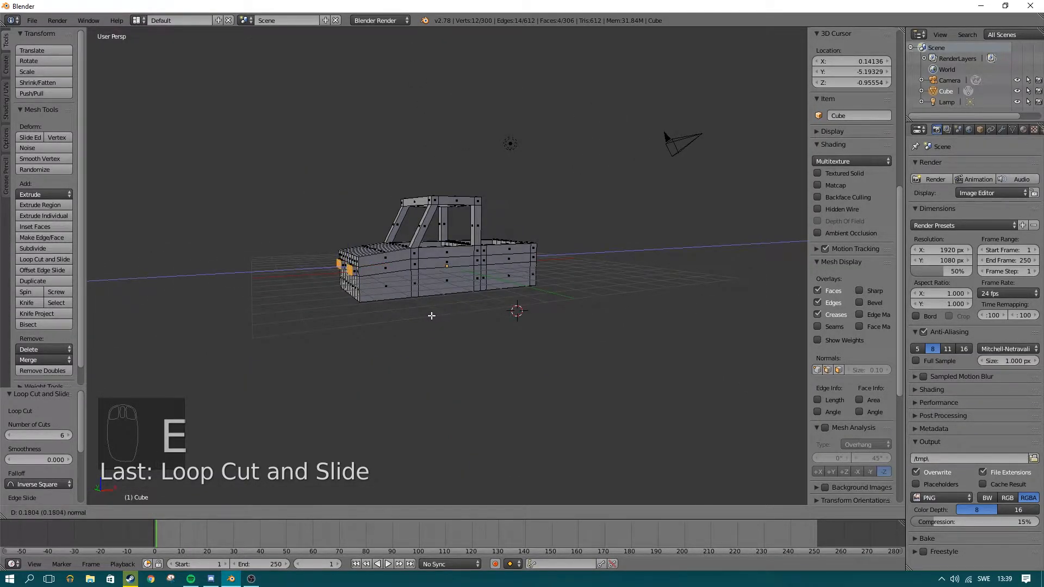
left_click(433, 317)
key("Tab")
middle_click_drag(336, 353, 505, 361)
key("Tab")
Switch to Chrome and search Google Images for "unturned car".
left_click(151, 578)
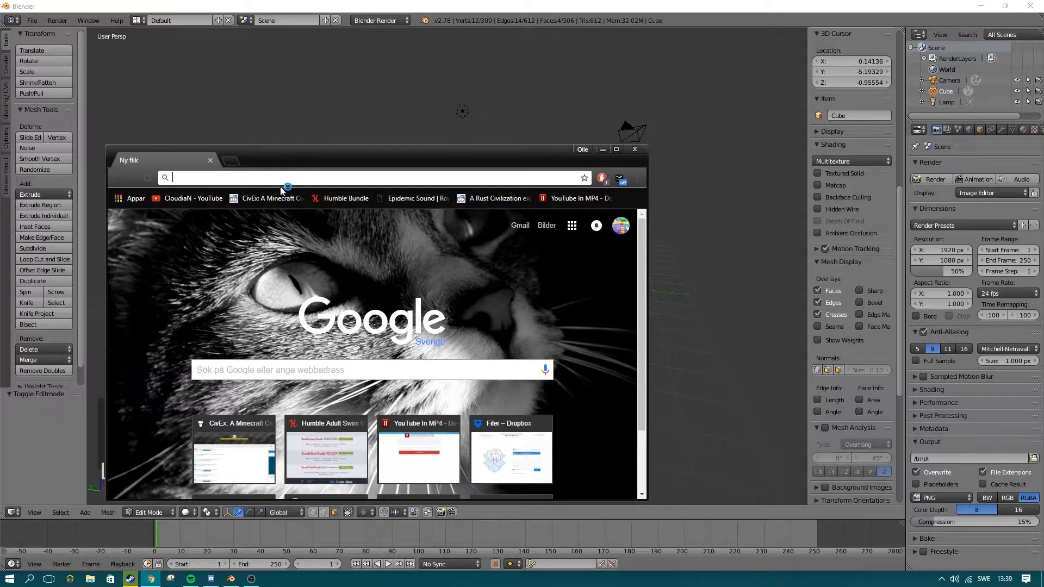
type("untu")
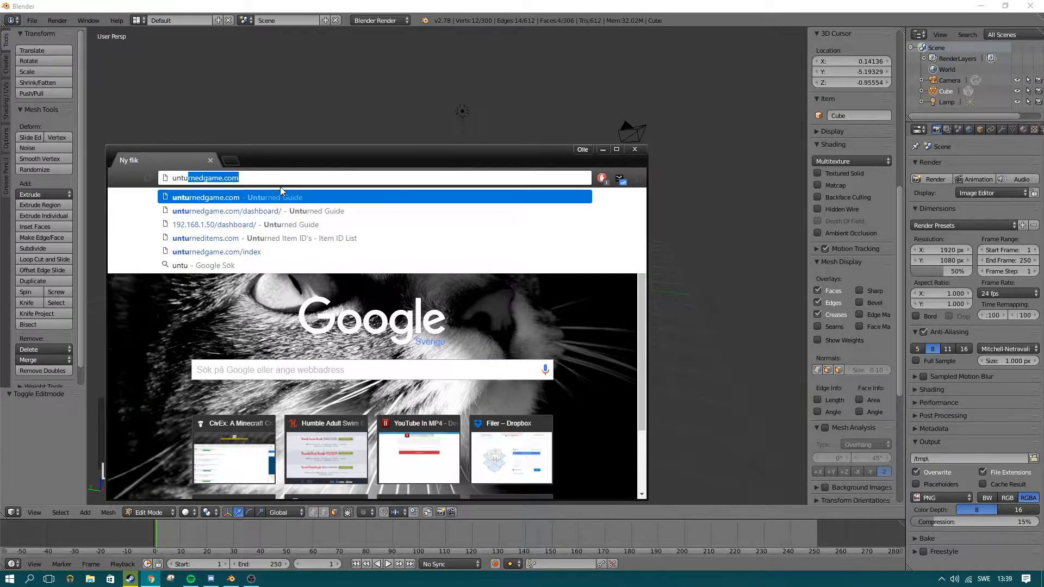
type("rned")
key("Return")
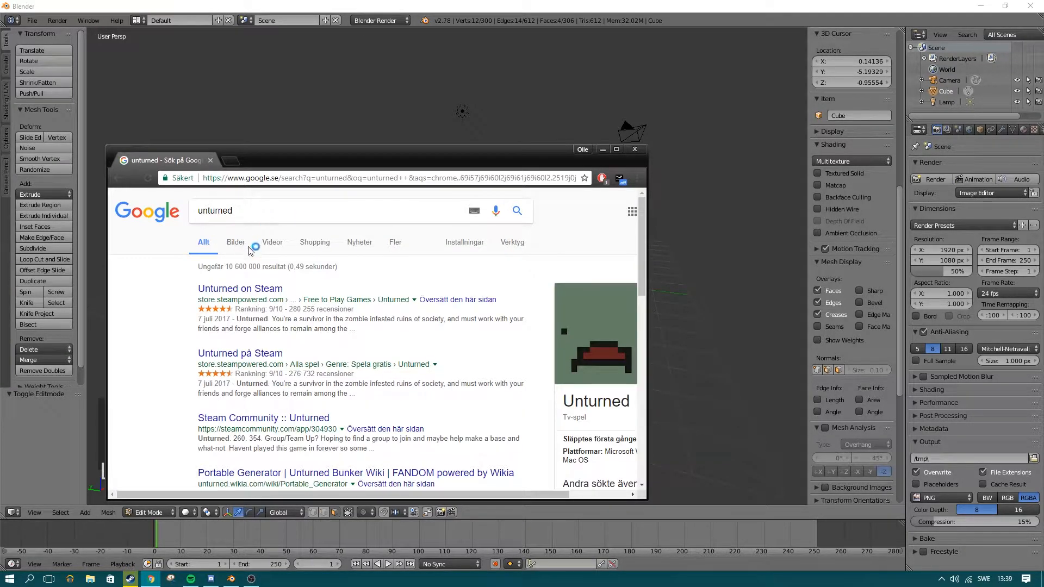
left_click(242, 244)
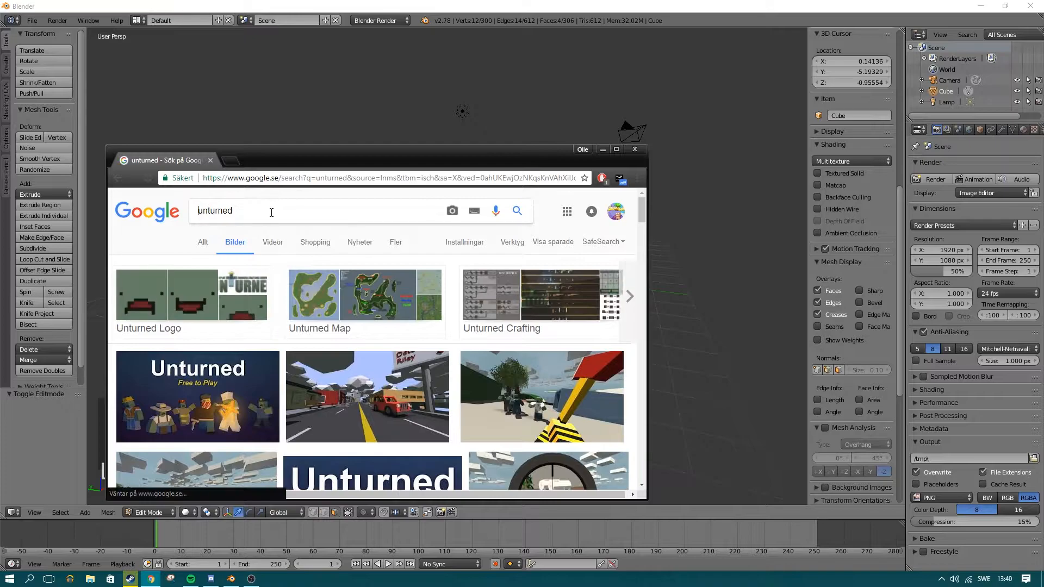
left_click(271, 212)
type("car")
key("Return")
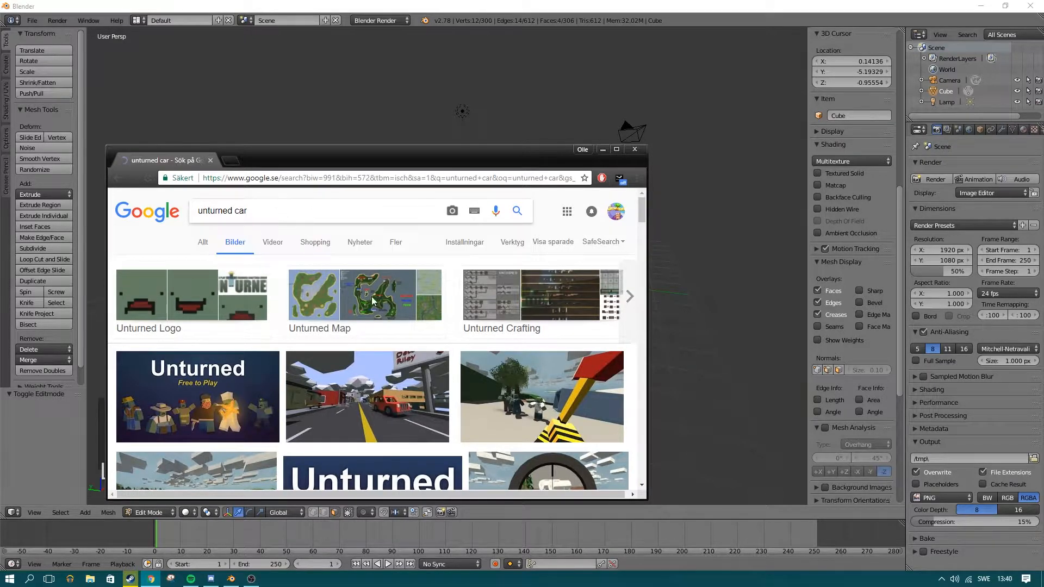
Browse the image results, open the yellow Roadster picture as a reference, and return to Blender.
scroll(348, 409, "down", 2)
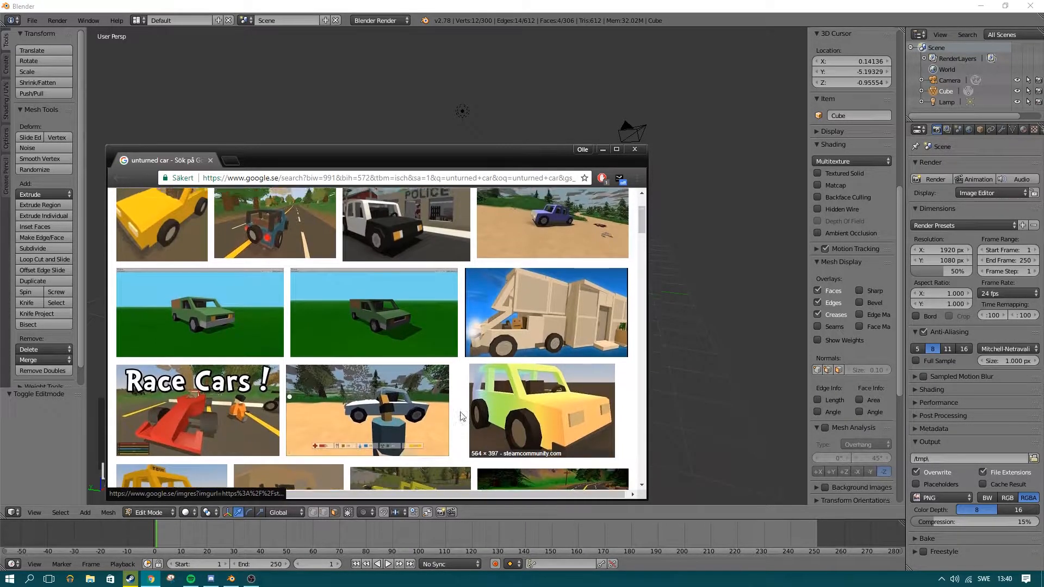
scroll(349, 409, "up", 3)
left_click(189, 325)
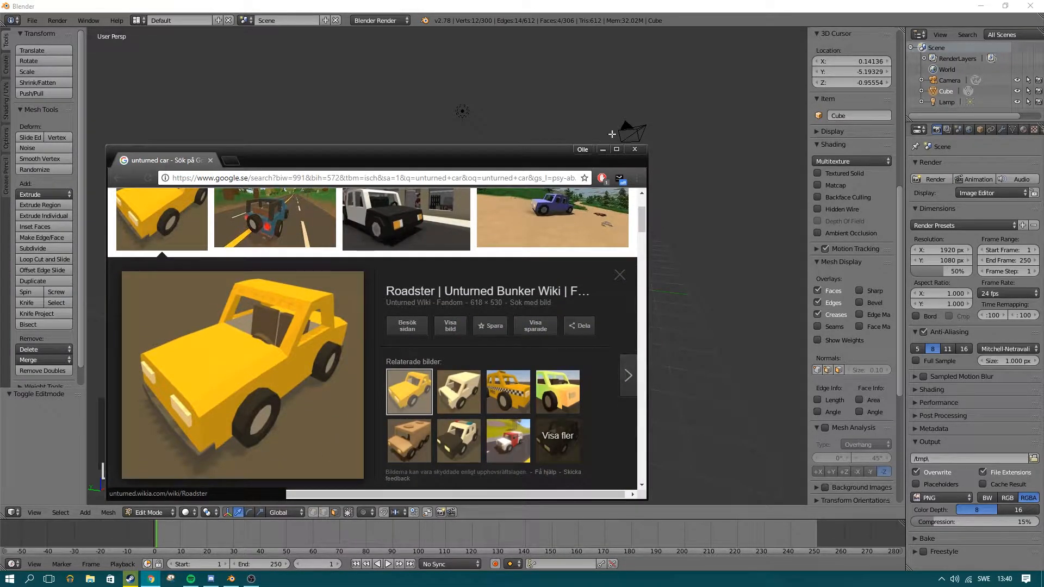
left_click(604, 151)
Examine the truck with its extruded headlights from several angles in Object Mode.
middle_click_drag(607, 205, 553, 274)
middle_click_drag(578, 377, 372, 333)
key("Tab")
scroll(522, 312, "up", 4)
middle_click_drag(343, 294, 537, 332)
scroll(443, 318, "up", 4)
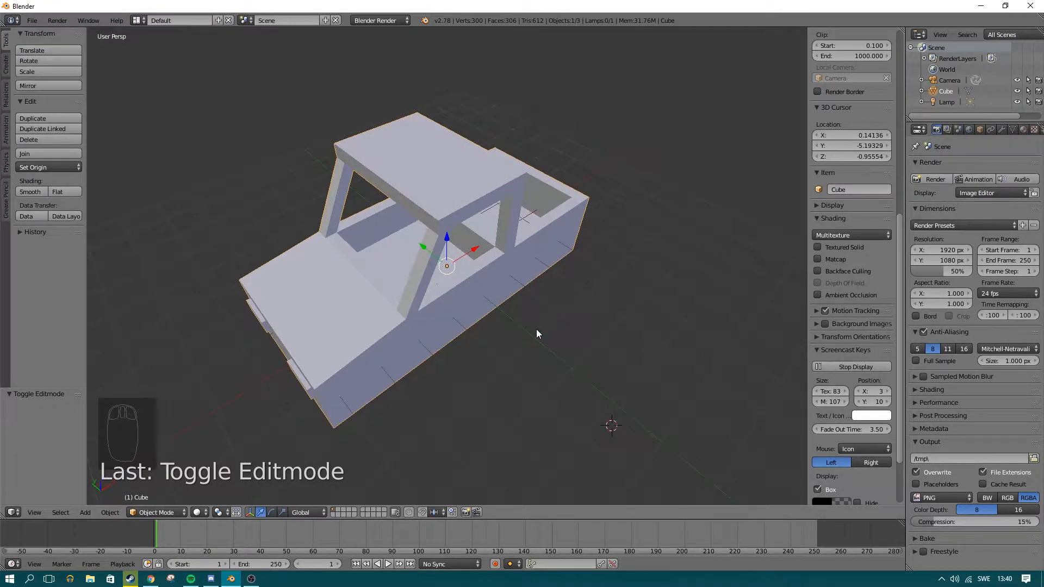
Select the whole truck mesh in Edit Mode and set its material's diffuse colour to yellow.
key("Tab")
middle_click_drag(567, 272, 482, 252)
key("a")
key("a")
key("a")
middle_click_drag(551, 290, 609, 271)
left_click(1023, 129)
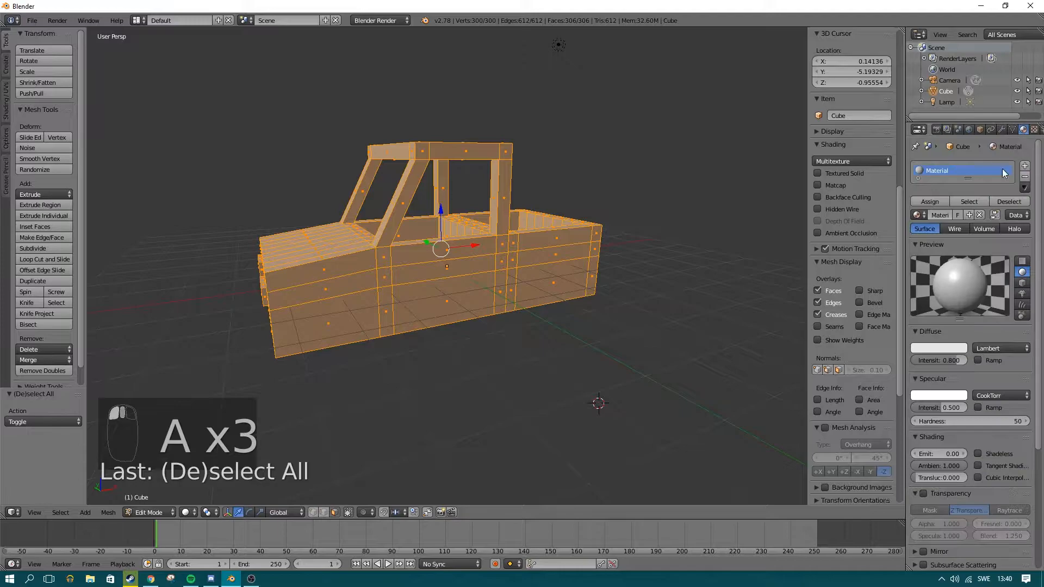
scroll(993, 416, "down", 5)
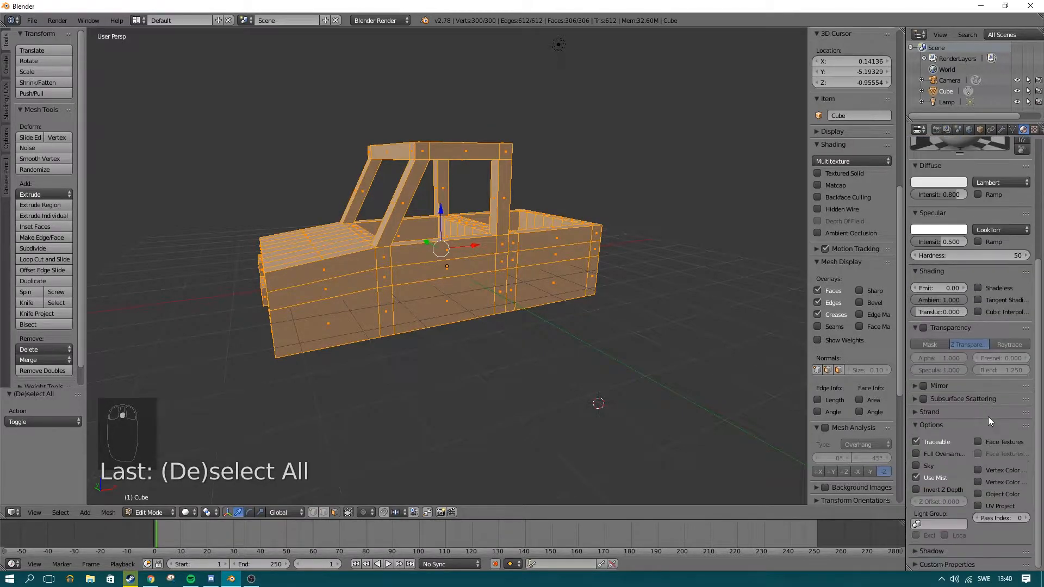
scroll(990, 411, "up", 5)
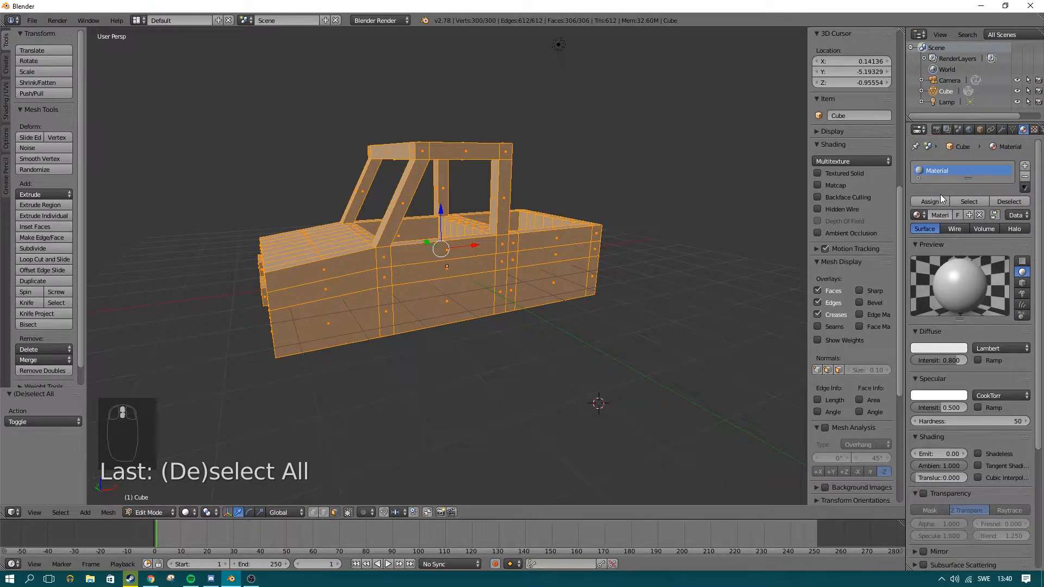
left_click(939, 348)
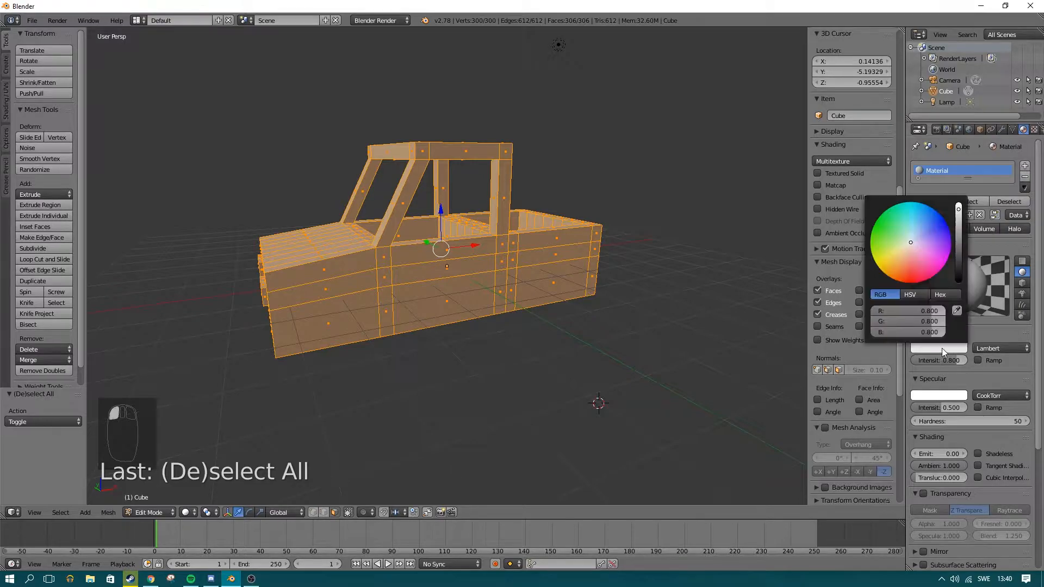
left_click_drag(899, 250, 879, 261)
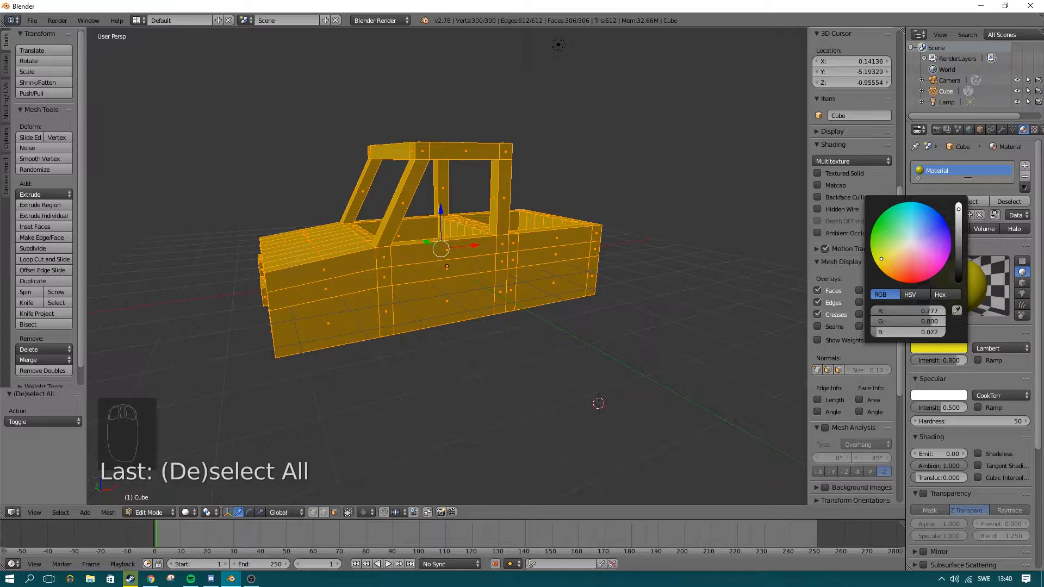
Examine the yellow truck from several angles and look through its material settings.
middle_click_drag(736, 236, 685, 256)
key("Tab")
key("Tab")
scroll(987, 350, "down", 6)
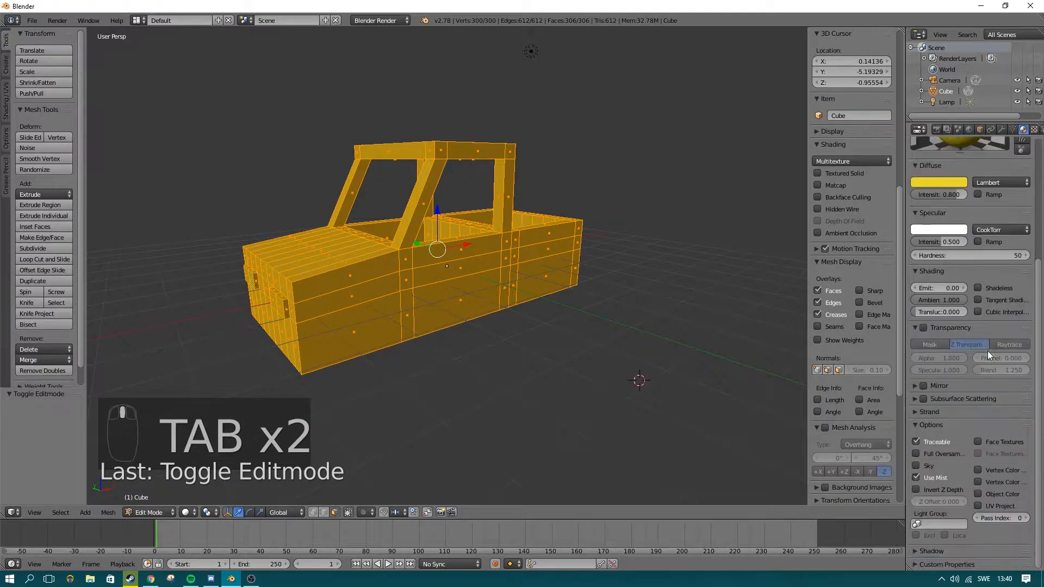
scroll(983, 352, "up", 6)
middle_click_drag(642, 310, 273, 333)
scroll(494, 286, "up", 4)
scroll(602, 292, "down", 4)
scroll(602, 292, "down", 3)
scroll(272, 333, "up", 4)
middle_click_drag(502, 303, 594, 282)
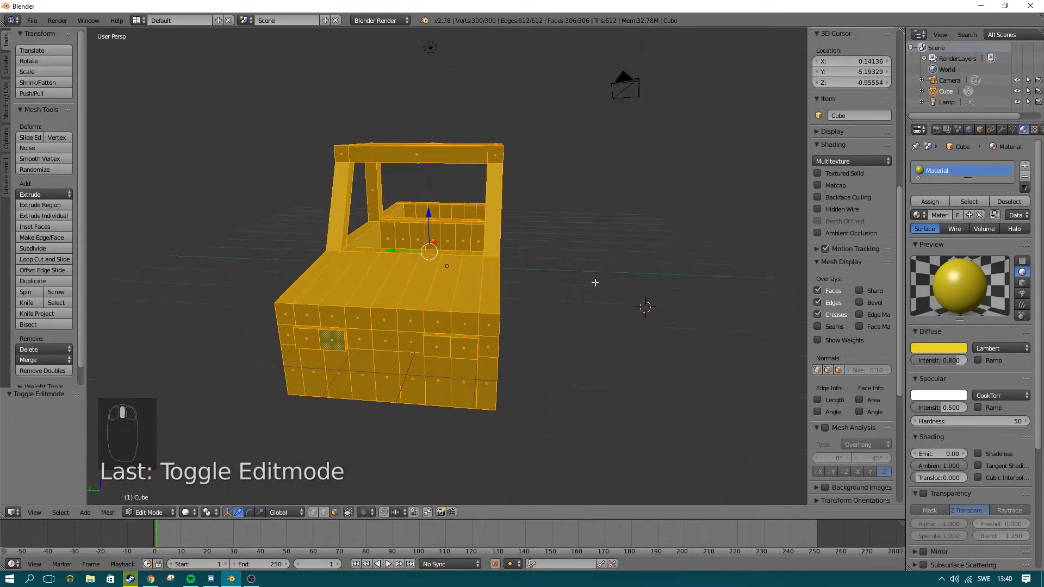
right_click(461, 348)
right_click(436, 345, "shift")
middle_click_drag(636, 338, 452, 366)
right_click(305, 346, "shift")
right_click(294, 343, "shift")
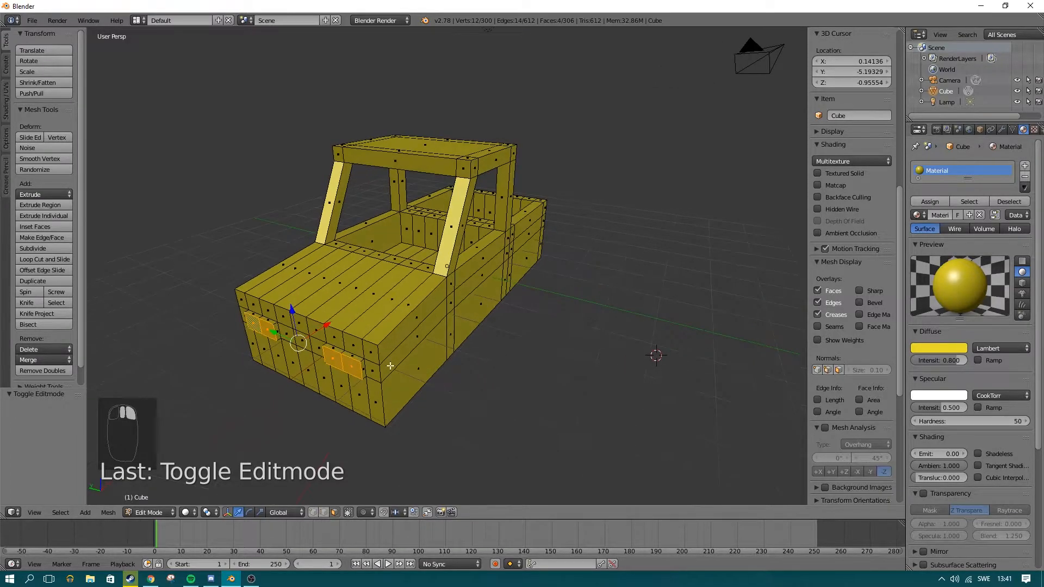
right_click(363, 366, "shift")
right_click(351, 356, "shift")
right_click(333, 349, "shift")
middle_click_drag(323, 394, 427, 322)
right_click(493, 205, "shift")
right_click(493, 204, "shift")
right_click(491, 206, "shift")
right_click(520, 210, "shift")
middle_click_drag(520, 214, 564, 296)
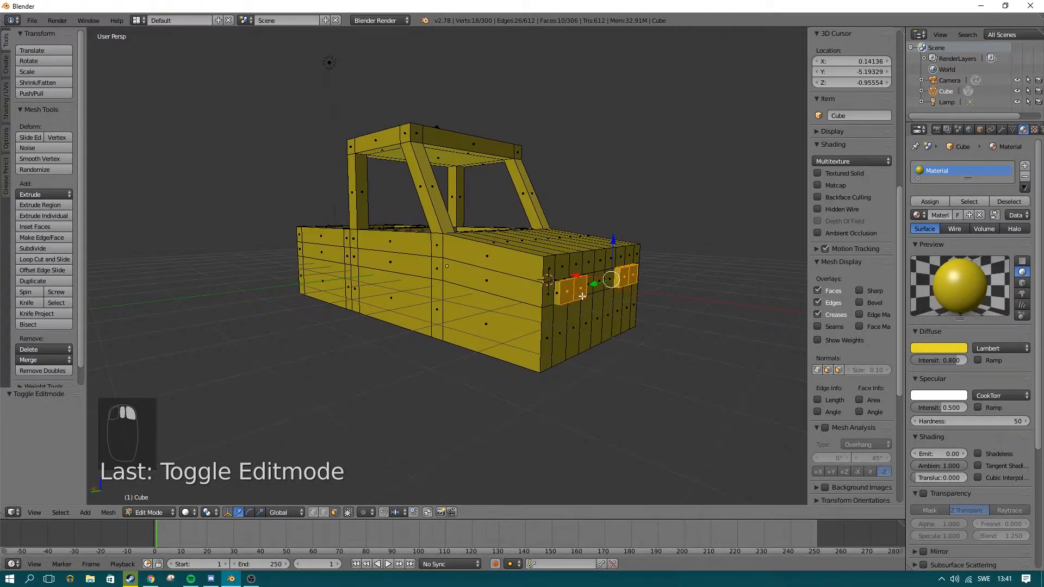
key("a")
middle_click_drag(645, 310, 560, 323)
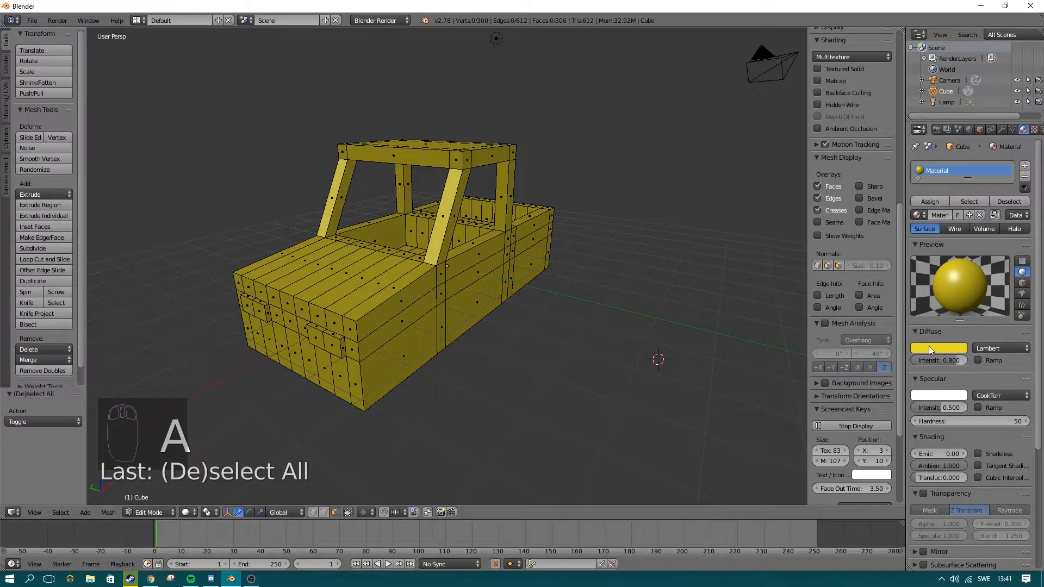
Set the truck material's diffuse colour to a bright orange-red.
left_click(929, 349)
left_click_drag(910, 252, 911, 280)
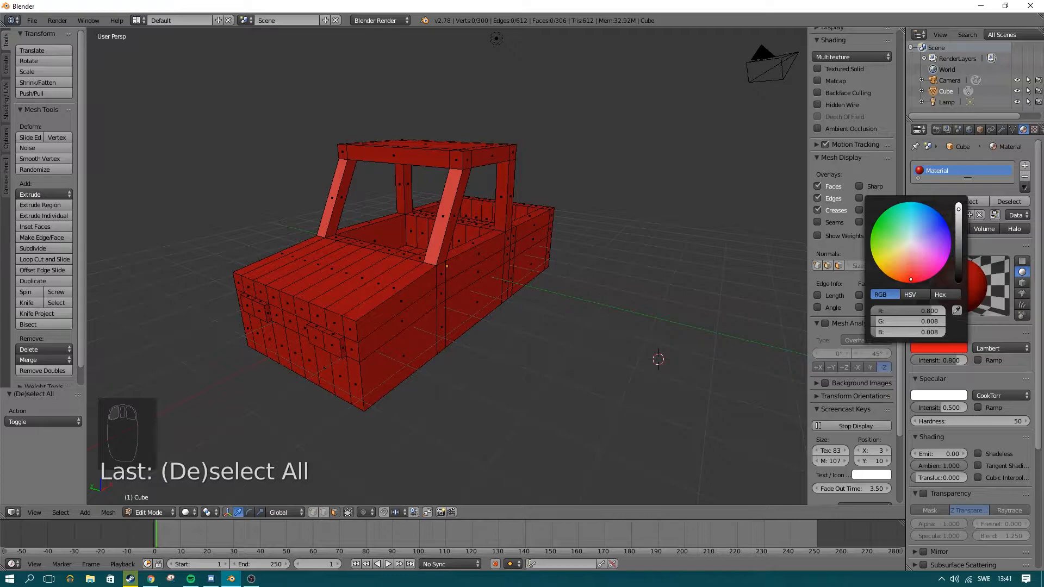
middle_click_drag(598, 252, 814, 274)
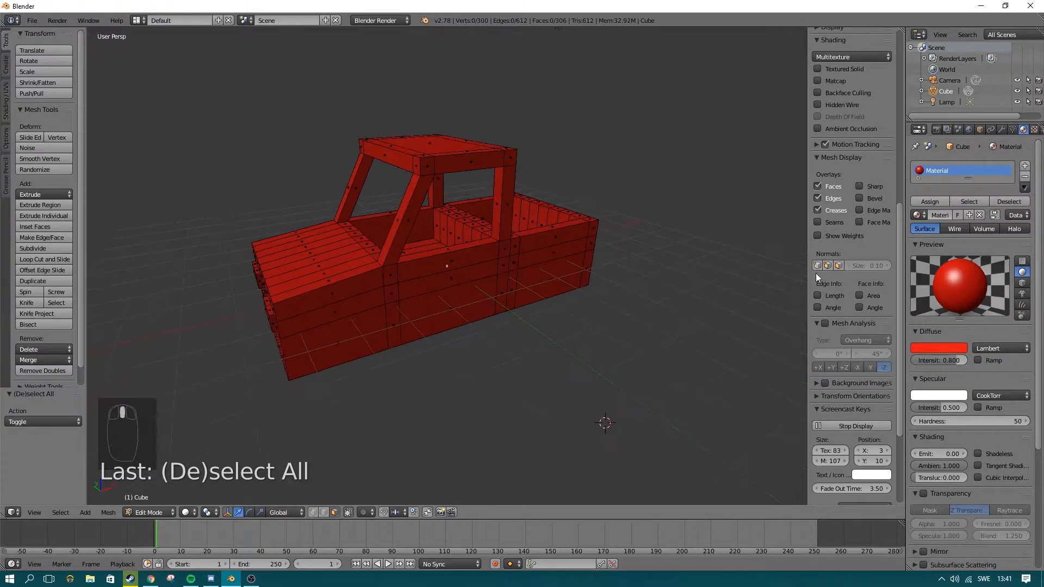
left_click(934, 350)
left_click(914, 273)
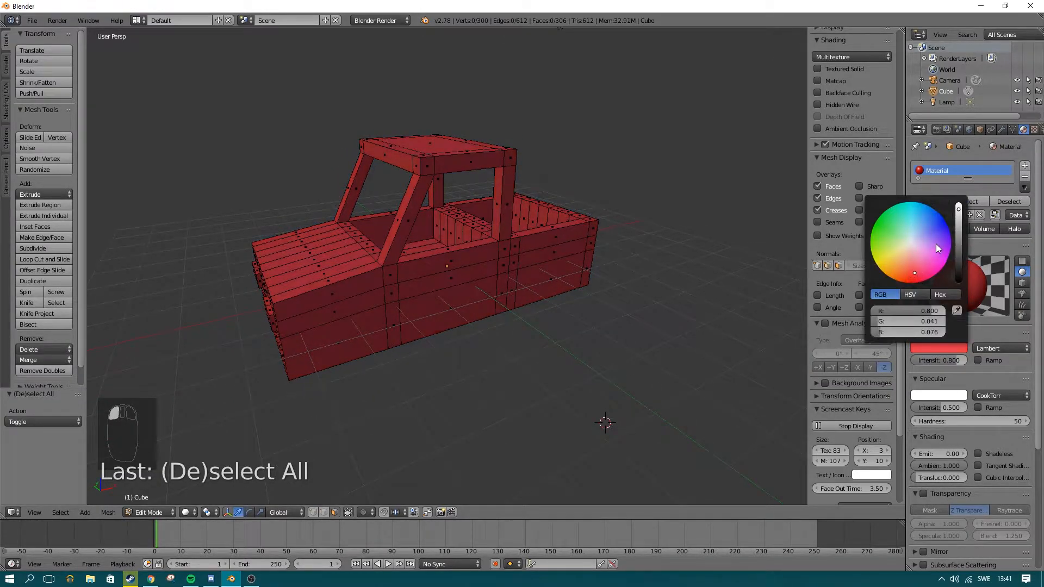
left_click_drag(959, 228, 959, 201)
left_click_drag(900, 266, 903, 276)
Clear the selection and select the faces of the extruded headlight on the truck's right side.
middle_click_drag(493, 240, 337, 376)
key("a")
key("a")
right_click(479, 320)
right_click(519, 321, "shift")
right_click(489, 168, "shift")
right_click(478, 158, "shift")
right_click(254, 265, "shift")
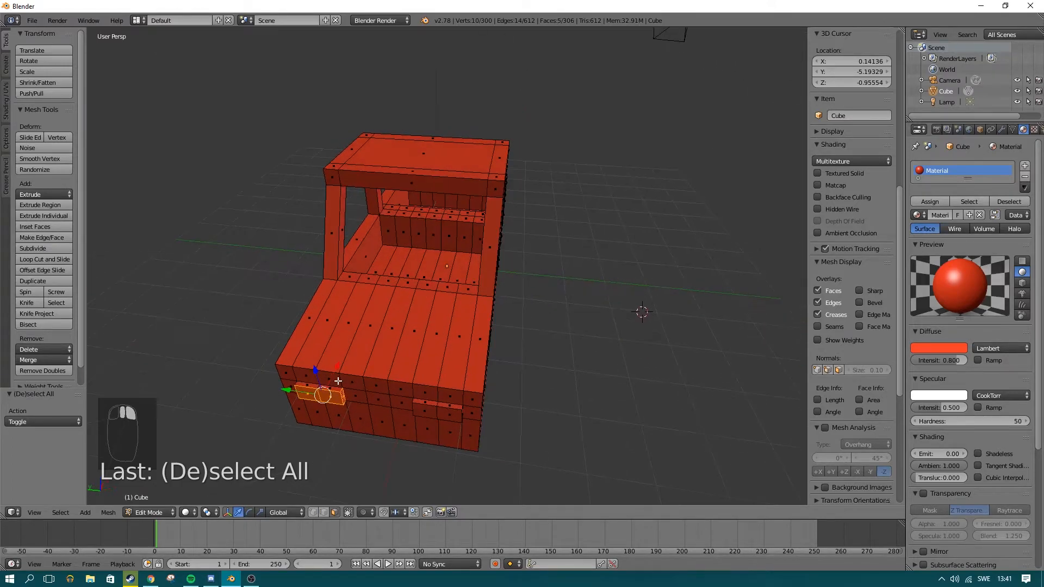
right_click(309, 390, "shift")
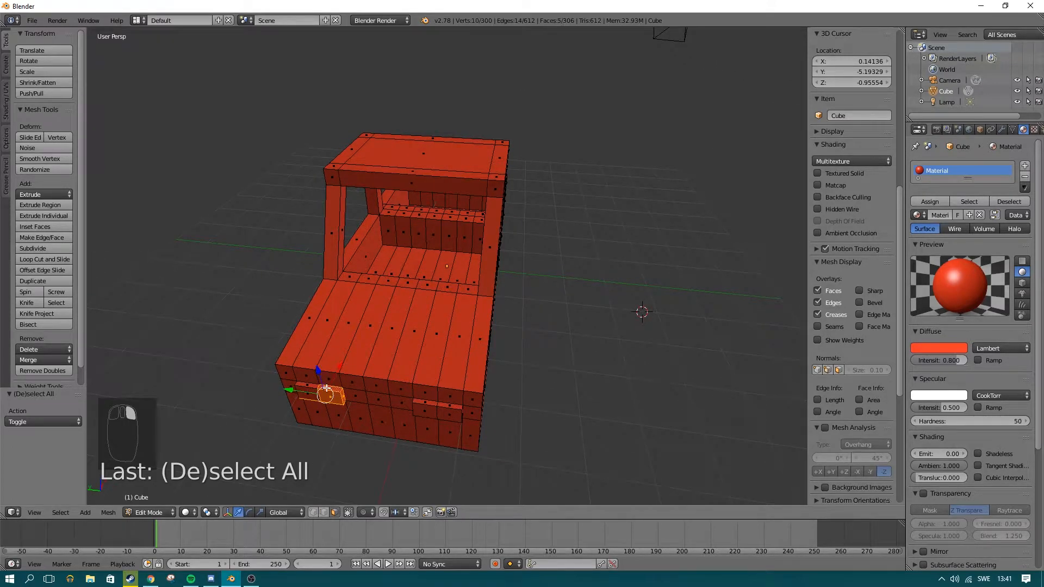
middle_click_drag(349, 400, 452, 329)
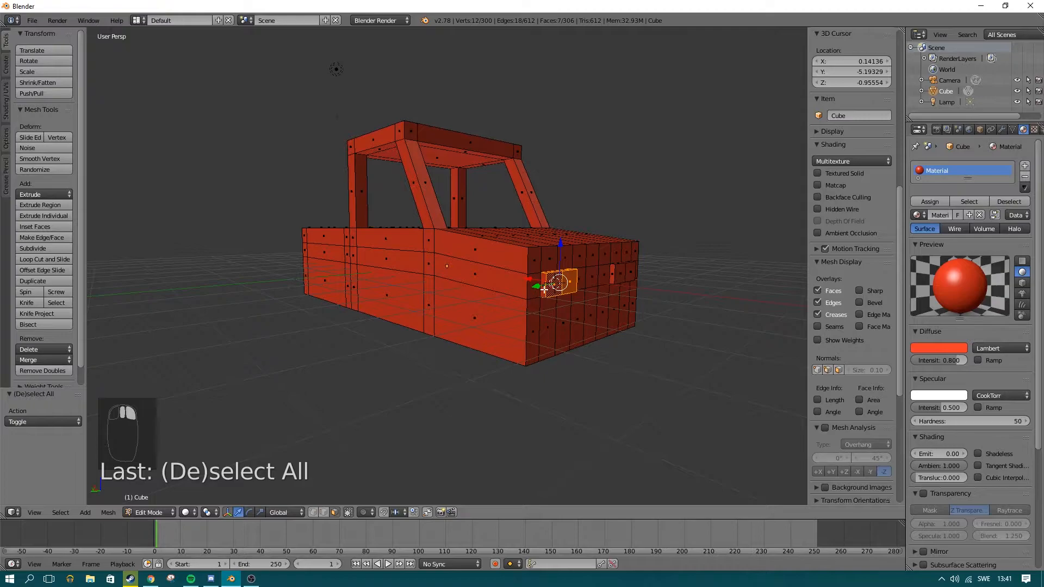
Add all faces of the extruded headlight on the truck's left side to the selection.
middle_click_drag(589, 315, 417, 354)
right_click(418, 352, "shift")
right_click(402, 339, "shift")
right_click(400, 327, "shift")
right_click(401, 325, "shift")
right_click(404, 331, "shift")
right_click(421, 332, "shift")
middle_click_drag(458, 349, 564, 302)
right_click(530, 154, "shift")
right_click(593, 230, "shift")
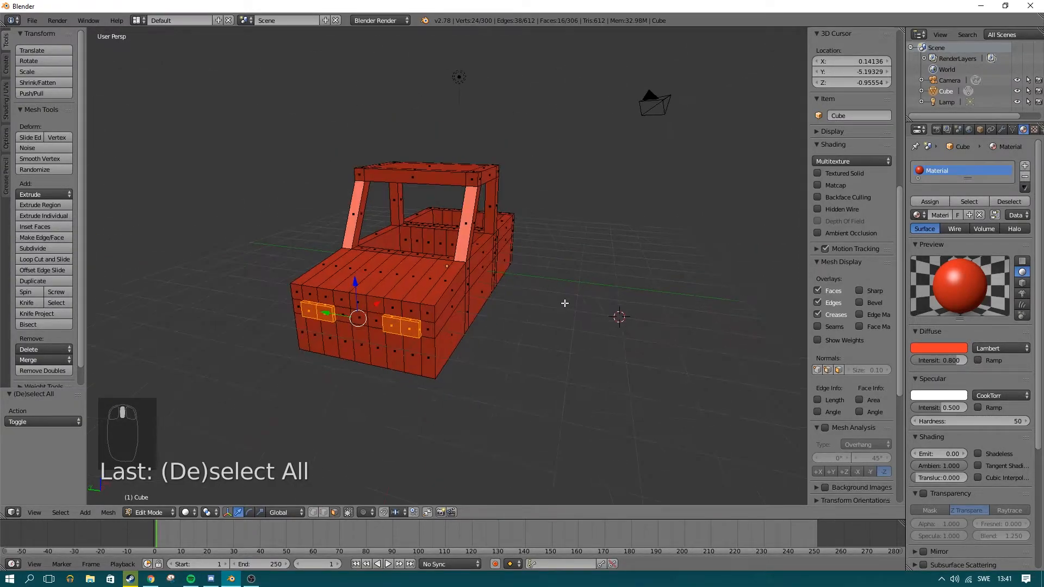
Create a second material with a yellow diffuse colour (R 0.800, G 0.537, B 0.002) and assign it to the selected headlight faces.
left_click(1024, 167)
left_click(944, 237)
scroll(948, 304, "down", 8)
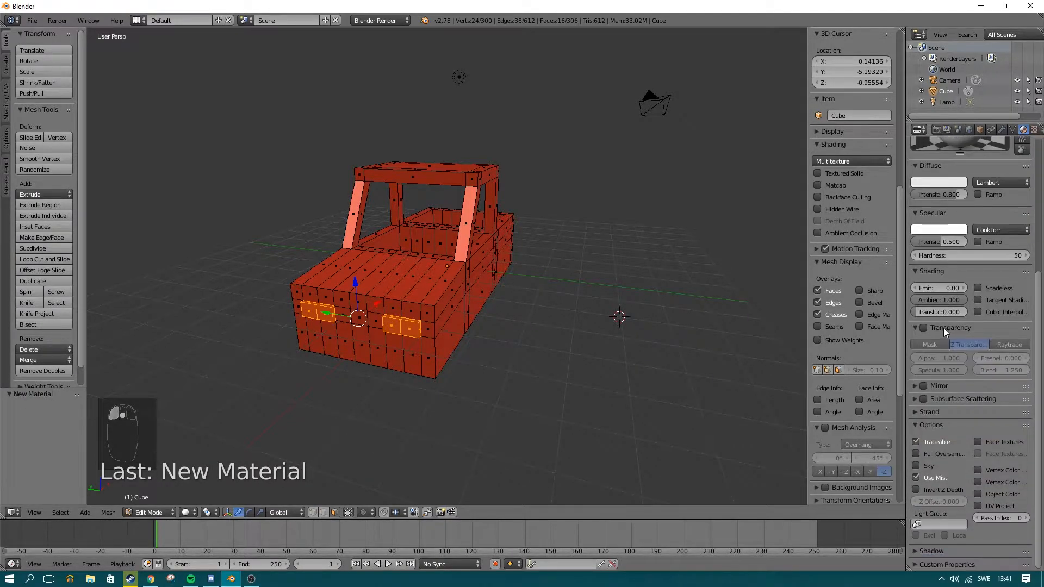
scroll(940, 326, "up", 8)
left_click(929, 354)
mouse_move(912, 251)
left_mouse_down()
mouse_move(947, 234)
mouse_move(880, 276)
left_mouse_up()
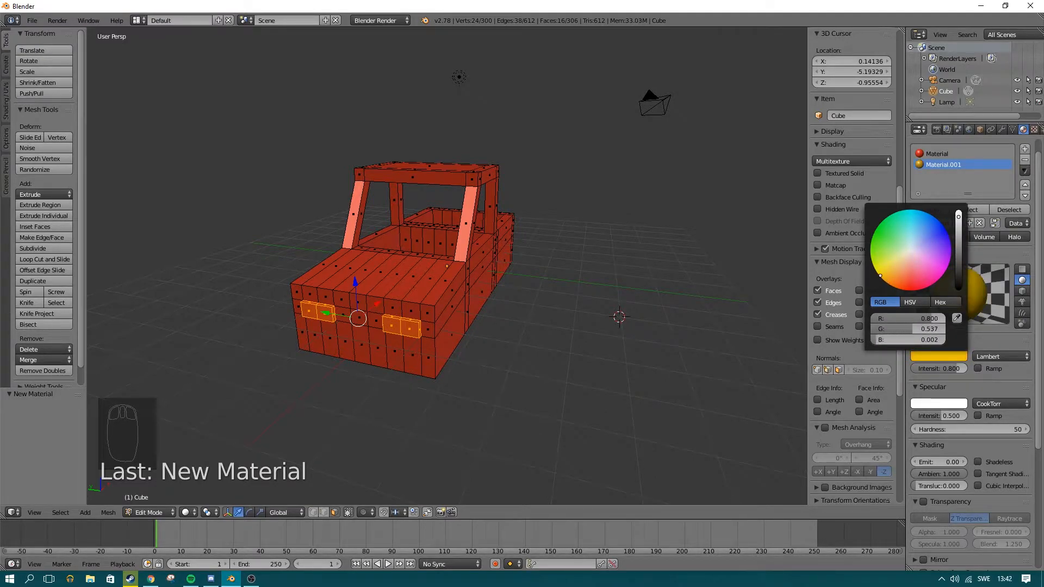
left_click(927, 210)
middle_click_drag(544, 239, 575, 264)
key("Tab")
middle_click_drag(555, 266, 413, 258)
scroll(501, 269, "up", 3)
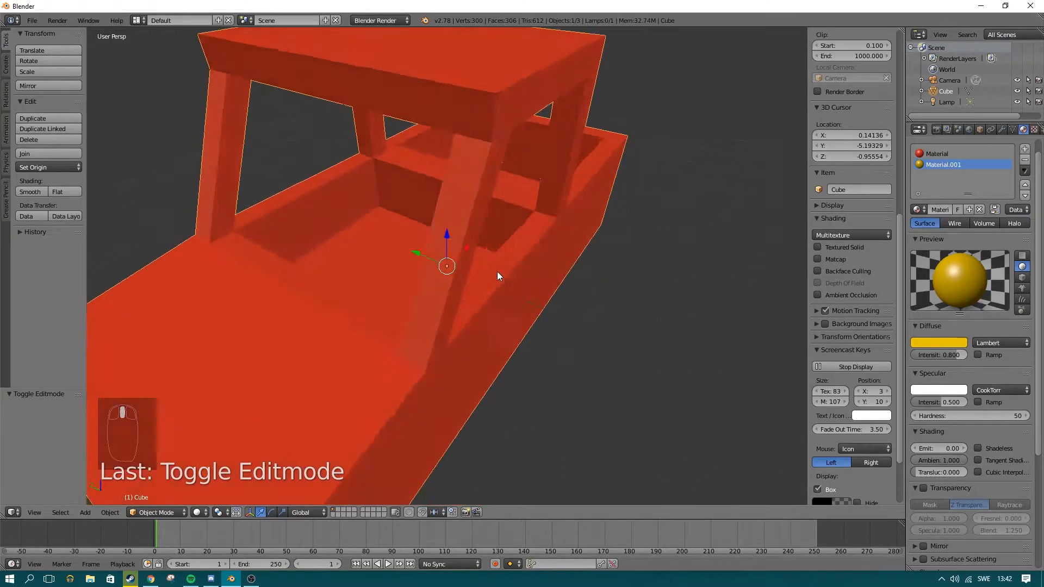
Return to Edit Mode, clear the selection and select all the strip faces of the cab floor.
key("Tab")
middle_click_drag(571, 256, 532, 280)
key("a")
key("a")
middle_click_drag(449, 250, 427, 200)
right_click(419, 196)
right_click(415, 211, "shift")
right_click(413, 227, "shift")
right_click(410, 255, "shift")
right_click(410, 255, "shift")
right_click(410, 248, "shift")
right_click(410, 257, "shift")
middle_click_drag(459, 270, 596, 273)
right_click(483, 268, "shift")
right_click(503, 262, "shift")
Add one inner side wall and the rear wall faces of the cab to the floor selection.
right_click(524, 251, "shift")
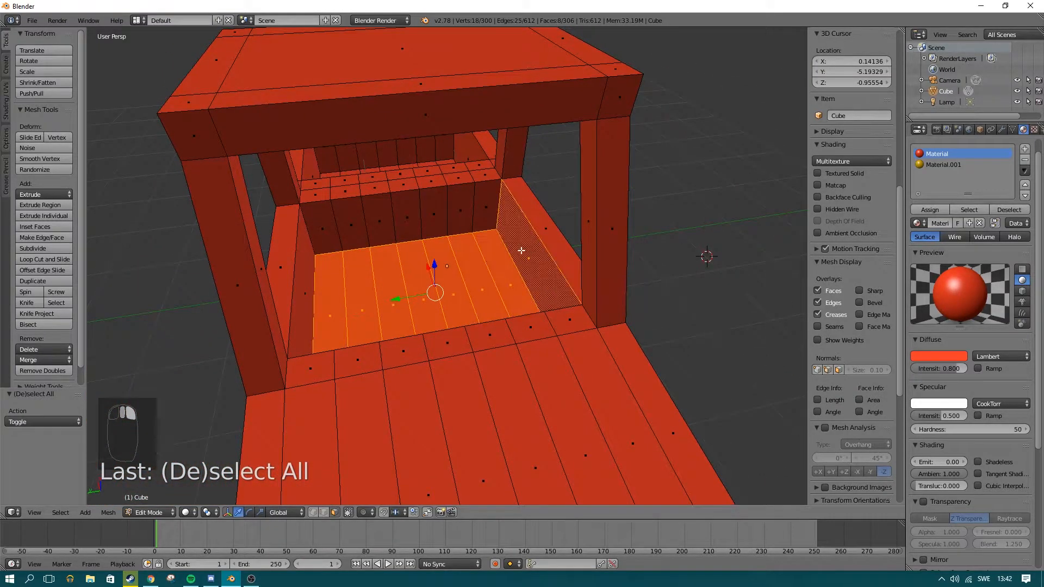
right_click(485, 208, "shift")
right_click(432, 214, "shift")
key("c")
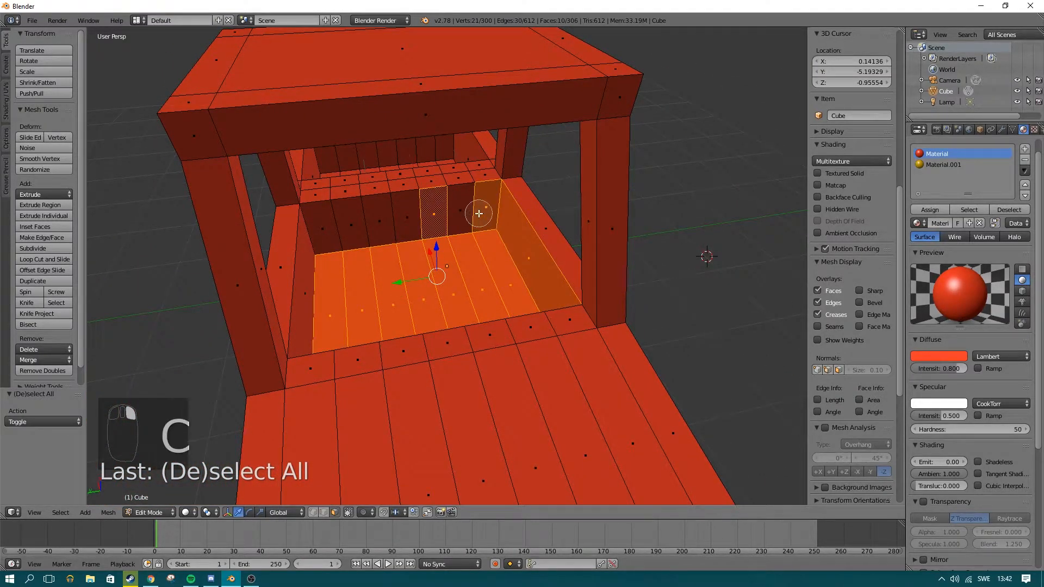
mouse_move(459, 217)
left_mouse_down()
mouse_move(469, 205)
mouse_move(440, 215)
left_mouse_up()
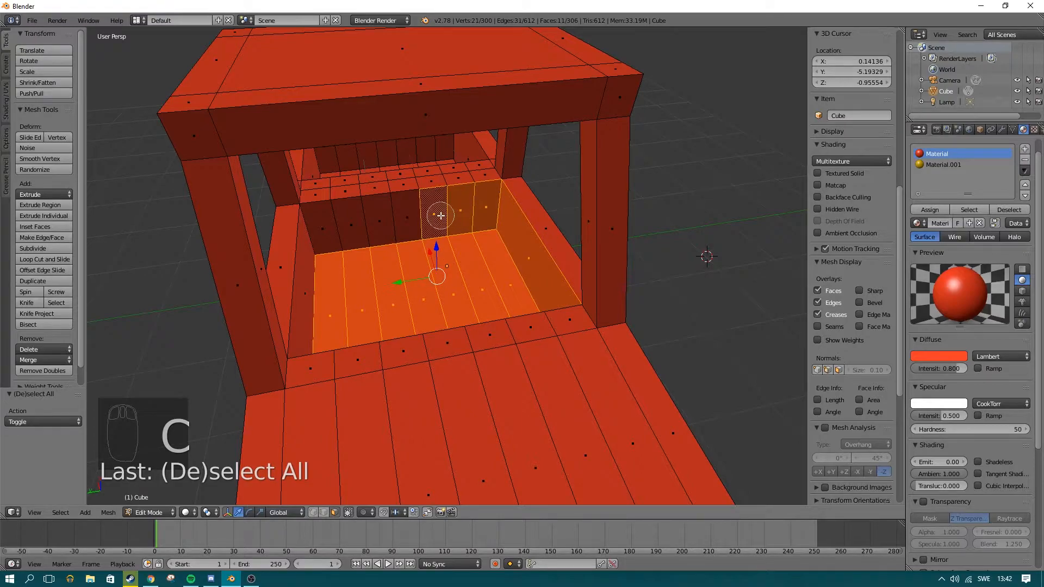
key("c")
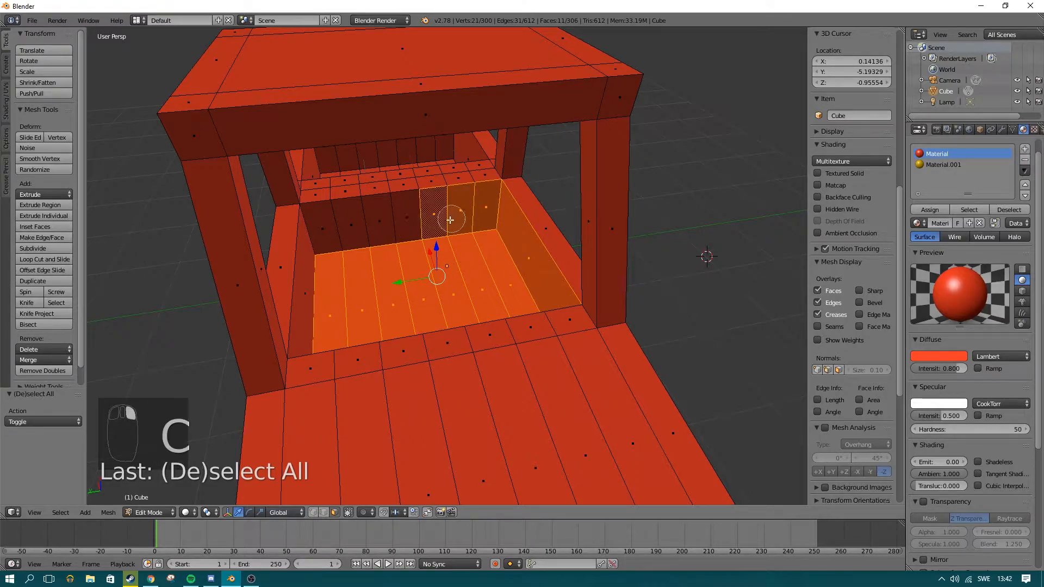
left_click_drag(419, 228, 343, 234)
right_click(341, 235)
Circle-select the remaining inner wall faces of the cab to extend the selection.
mouse_move(484, 257)
middle_mouse_down()
mouse_move(459, 259)
mouse_move(375, 223)
middle_mouse_up()
key("c")
left_click(349, 213)
right_click(349, 212)
middle_click_drag(578, 238, 414, 232)
key("c")
left_click_drag(510, 186, 404, 192)
right_click(408, 192)
middle_click_drag(420, 192, 390, 198)
key("c")
left_click(427, 186)
right_click(427, 186)
Circle-select the floor and inner wall faces of the rear cargo bed as well.
mouse_move(486, 274)
middle_mouse_down()
mouse_move(537, 284)
mouse_move(629, 245)
middle_mouse_up()
key("c")
mouse_move(603, 225)
left_mouse_down()
mouse_move(594, 222)
mouse_move(710, 250)
mouse_move(728, 277)
left_mouse_up()
right_click(727, 280)
middle_click_drag(727, 279, 531, 310)
key("c")
mouse_move(531, 309)
left_mouse_down()
mouse_move(326, 281)
mouse_move(326, 310)
mouse_move(457, 368)
left_mouse_up()
middle_click_drag(472, 363, 744, 365)
key("c")
left_click_drag(450, 148, 403, 152)
right_click(403, 153)
Create a third material with a near-black diffuse colour (RGB 0.015) and assign it to the selected cab and bed interior faces.
middle_click_drag(517, 239, 417, 219)
scroll(417, 220, "down", 4)
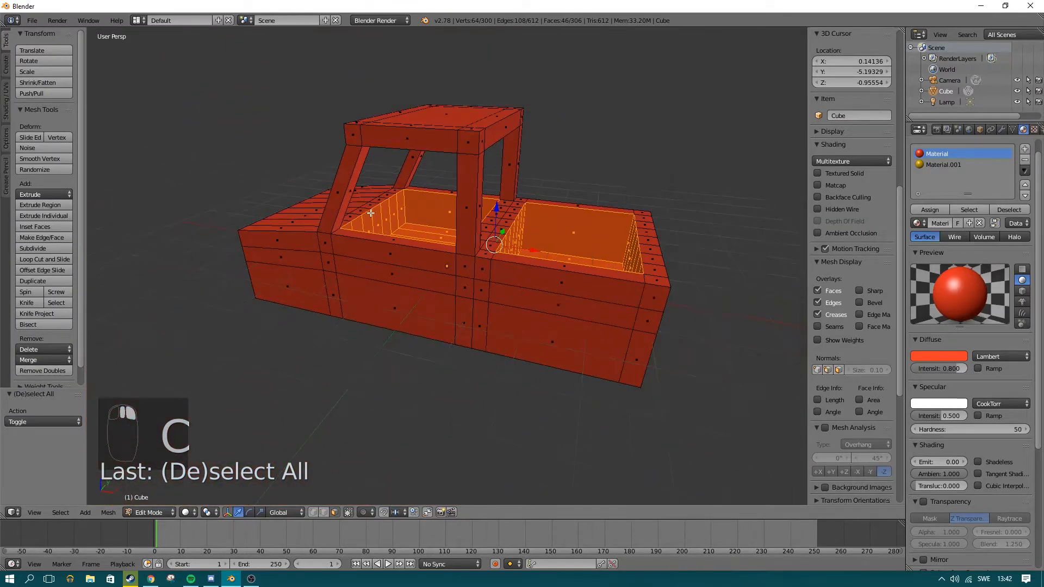
left_click(1026, 148)
left_click(942, 222)
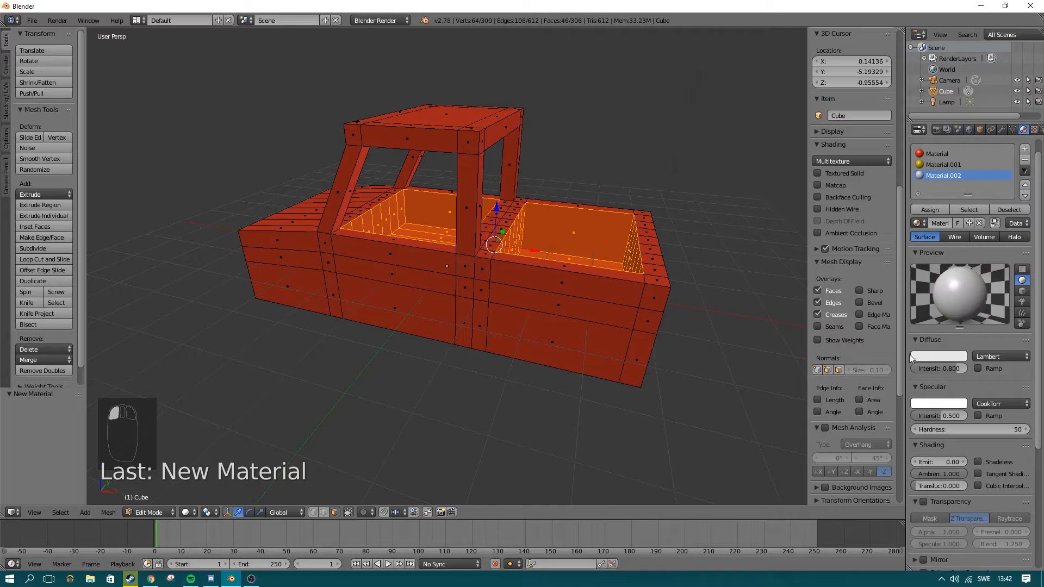
left_click(939, 356)
left_click_drag(958, 216, 959, 281)
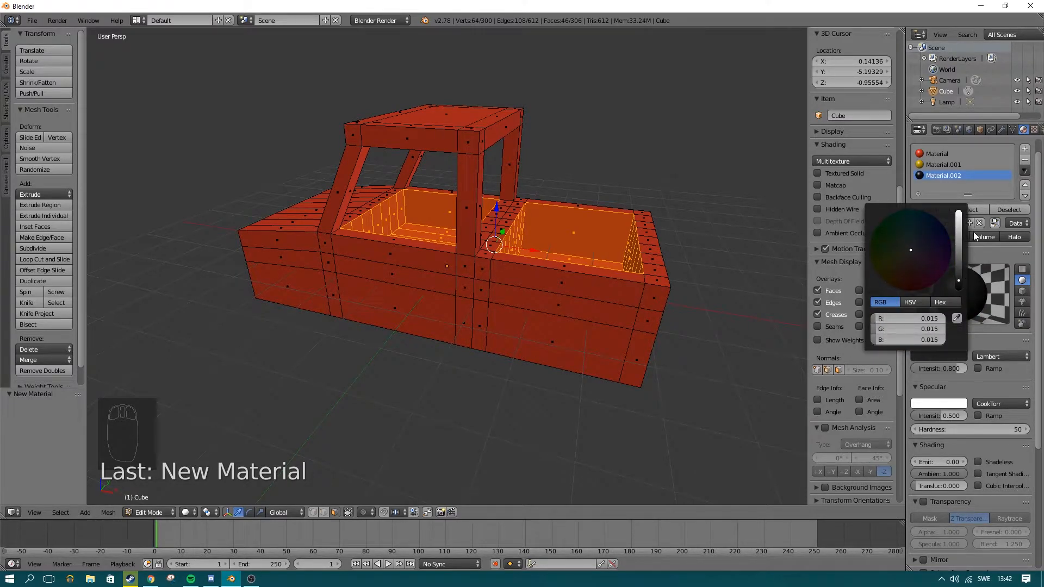
left_click(935, 209)
Examine the coloured truck in Object Mode from several angles and distances.
middle_click_drag(571, 234, 481, 251)
key("Tab")
scroll(543, 256, "down", 4)
middle_click_drag(568, 257, 596, 270)
scroll(373, 292, "up", 4)
scroll(454, 269, "down", 3)
scroll(539, 265, "up", 4)
scroll(596, 270, "down", 5)
middle_click_drag(426, 194, 403, 286)
scroll(428, 273, "down", 4)
scroll(402, 285, "up", 8)
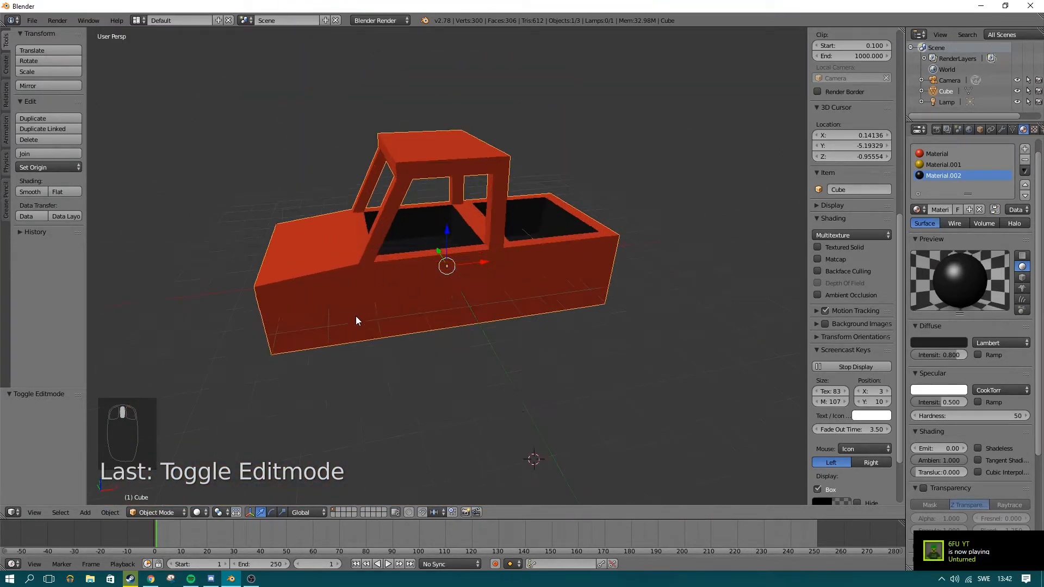
scroll(362, 302, "down", 5)
scroll(362, 302, "down", 3)
scroll(458, 264, "up", 6)
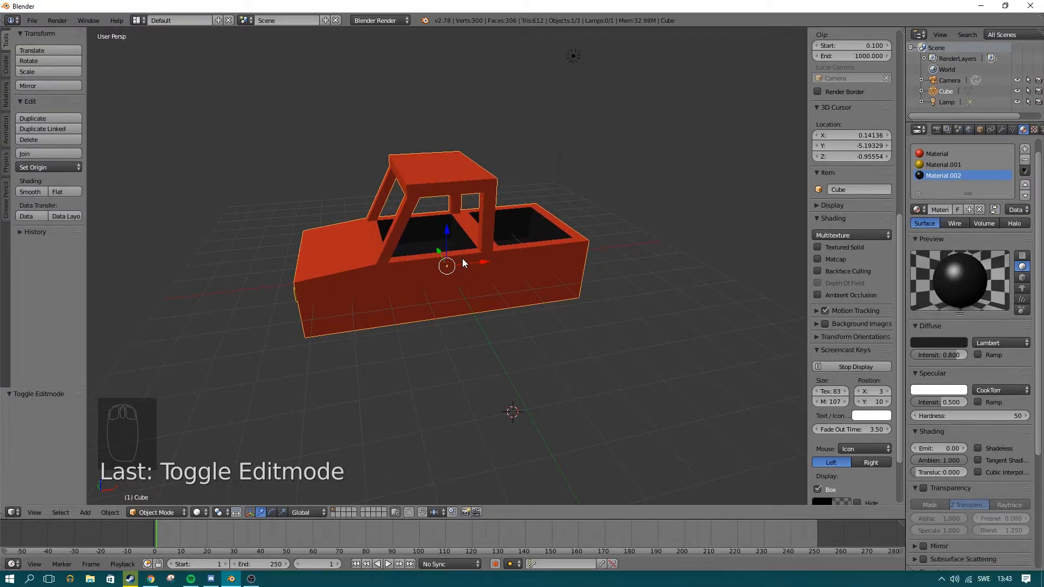
scroll(462, 259, "down", 6)
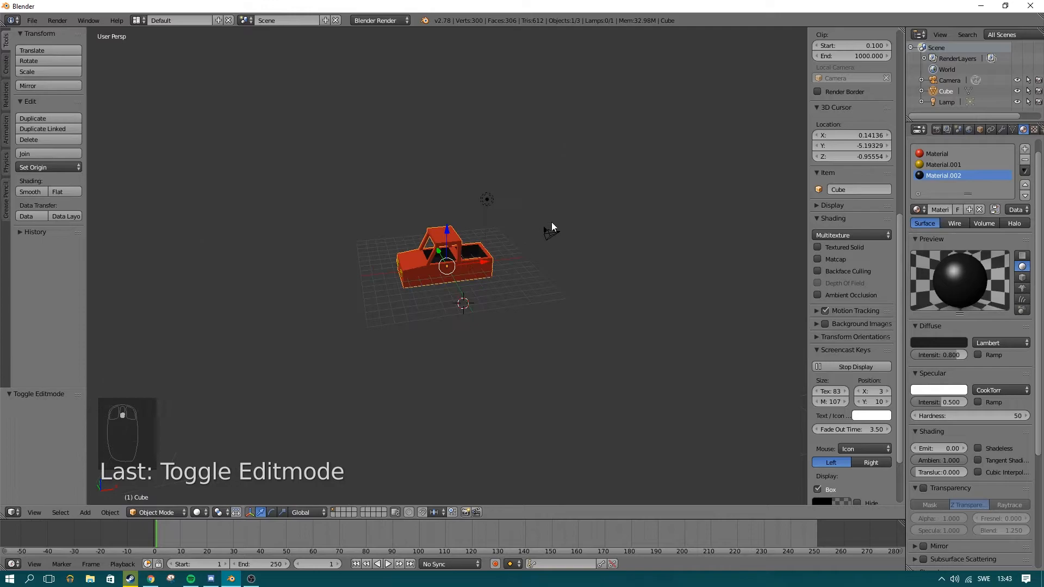
scroll(559, 293, "up", 4)
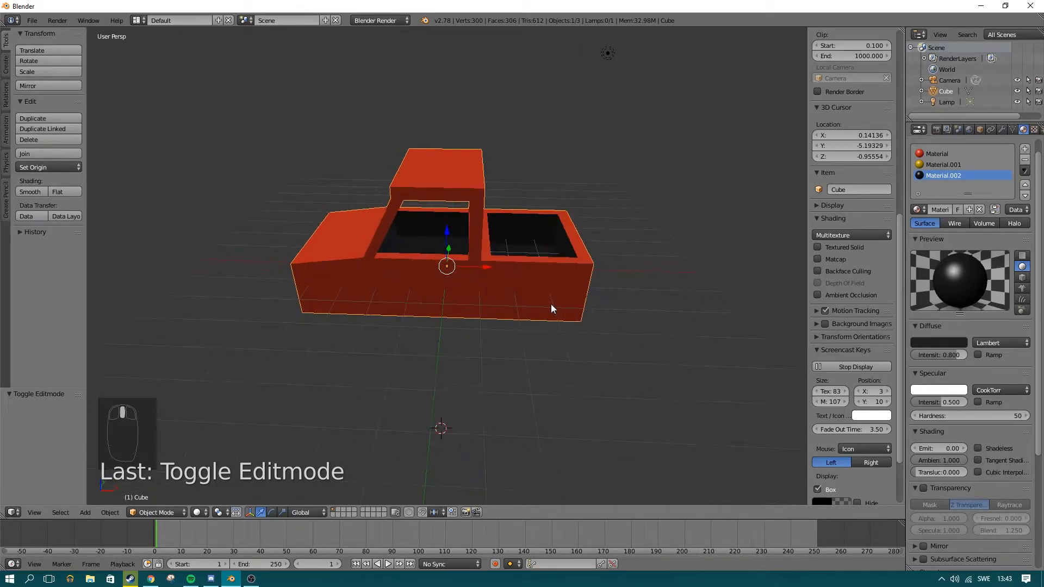
Select the camera, enable Lock Camera to View and look through the camera.
right_click(648, 249)
middle_click_drag(447, 241, 417, 278)
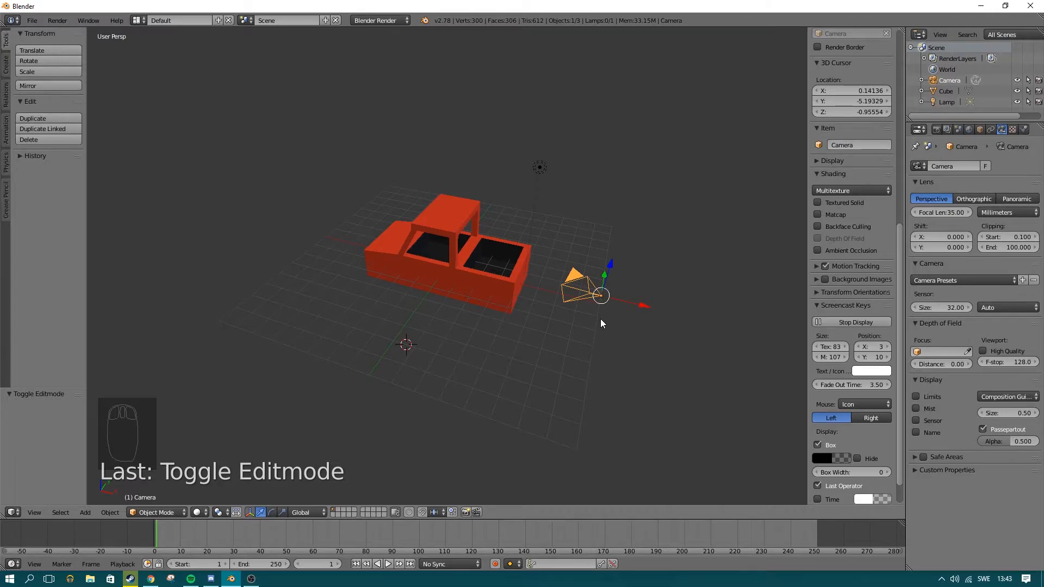
scroll(826, 314, "down", 2)
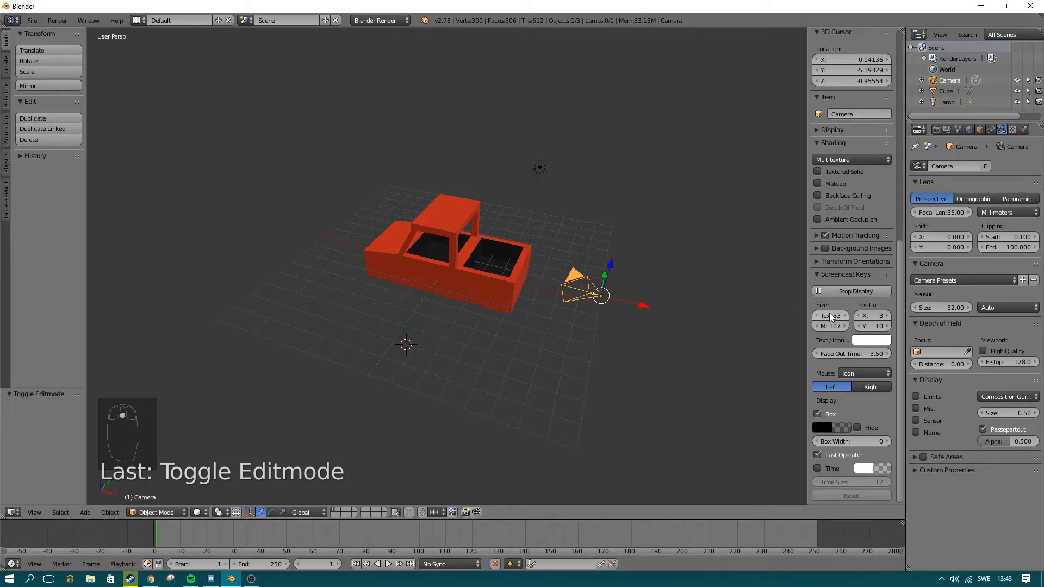
scroll(830, 315, "up", 12)
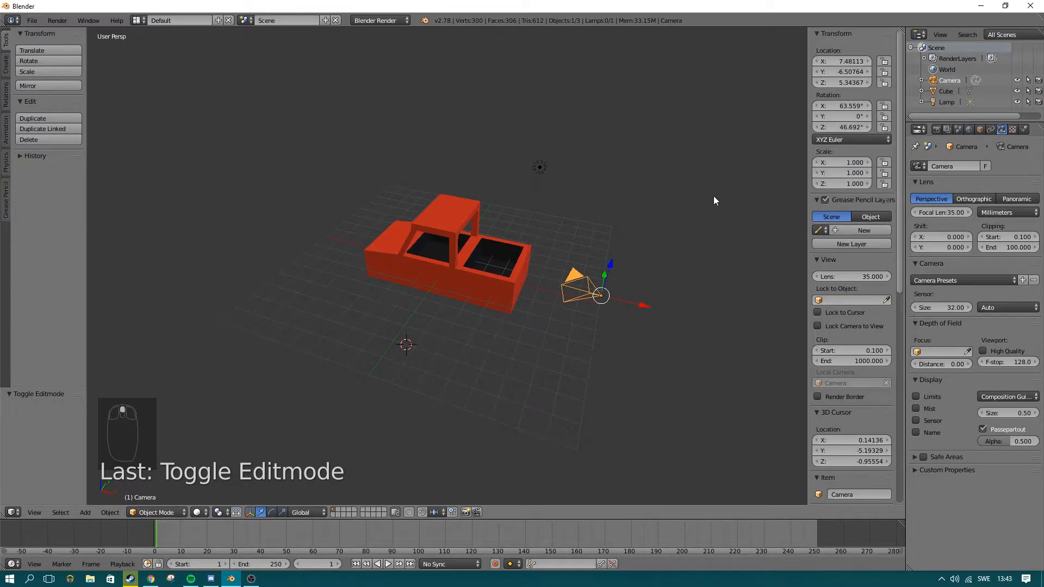
key("n")
key("n")
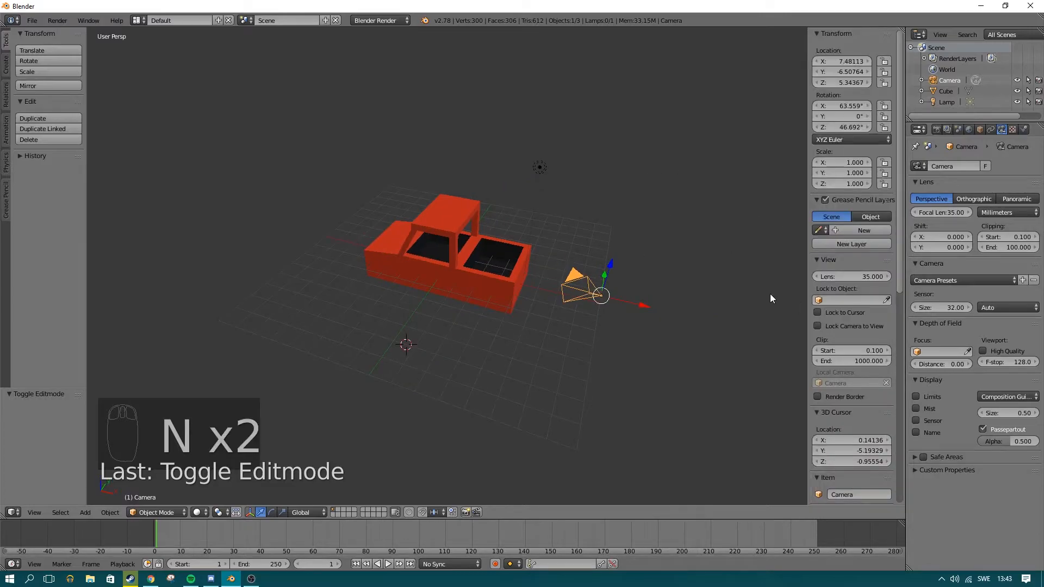
scroll(823, 330, "down", 5)
left_click(817, 218)
scroll(565, 299, "up", 4)
middle_click_drag(707, 330, 676, 332)
key("KP_0")
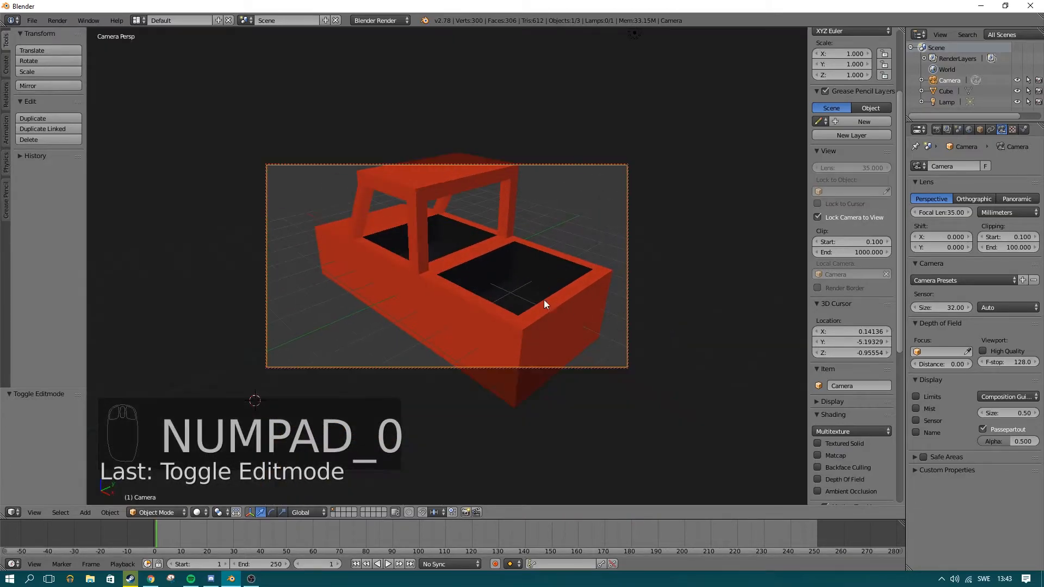
Reposition the locked camera to frame the whole truck from its front corner, and turn off Lock Camera to View.
middle_click_drag(417, 254, 571, 243)
scroll(571, 243, "down", 4)
scroll(424, 277, "up", 3)
middle_click_drag(429, 283, 466, 292)
key("KP_5")
key("KP_5")
key("KP_0")
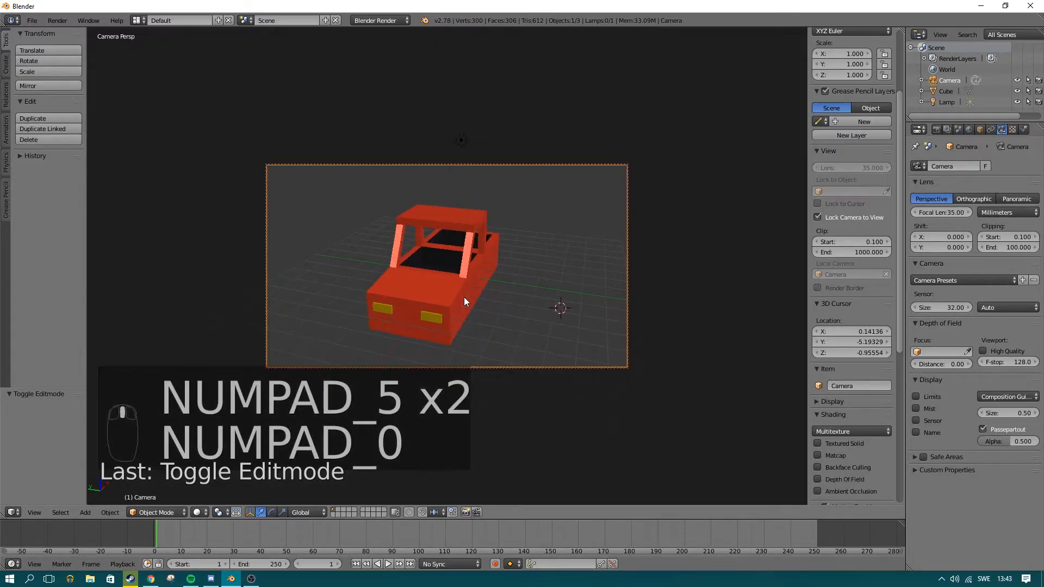
middle_click_drag(406, 242, 381, 263)
left_click(818, 217)
Deselect all objects, render a still image of the truck and return to the 3D view.
middle_click_drag(701, 296, 363, 292)
key("a")
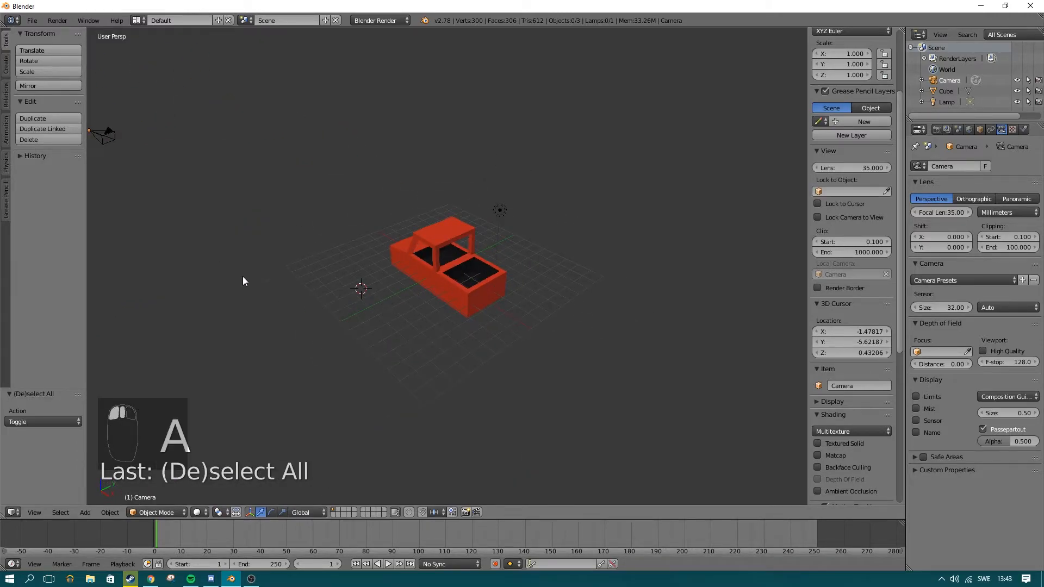
middle_click_drag(232, 285, 356, 272)
left_click(57, 20)
left_click(77, 33)
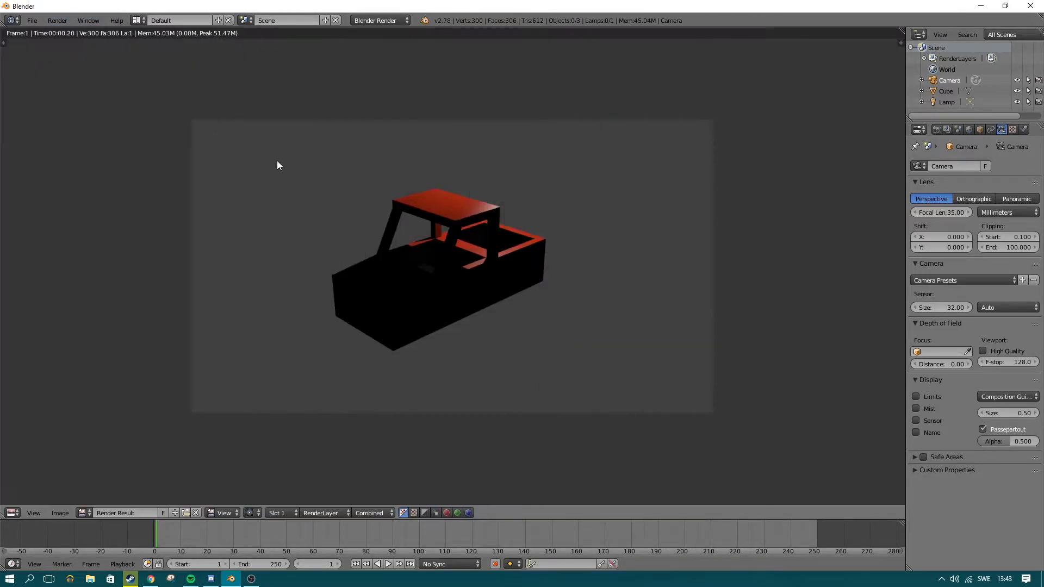
key("Escape")
Change the scene lamp to a Sun and move it about -1.26 along the Y axis.
middle_click_drag(404, 270, 507, 193)
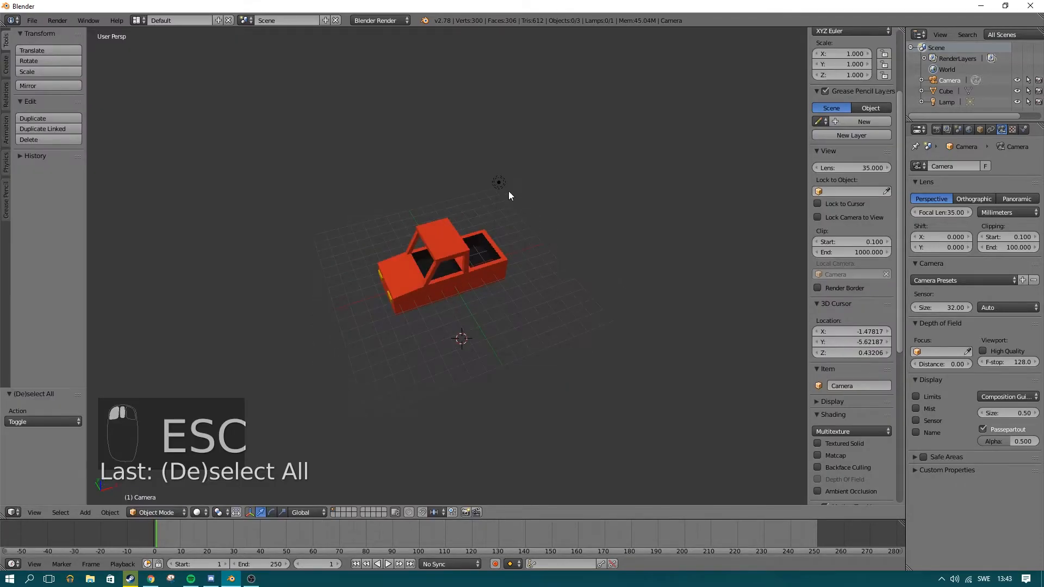
right_click(503, 187)
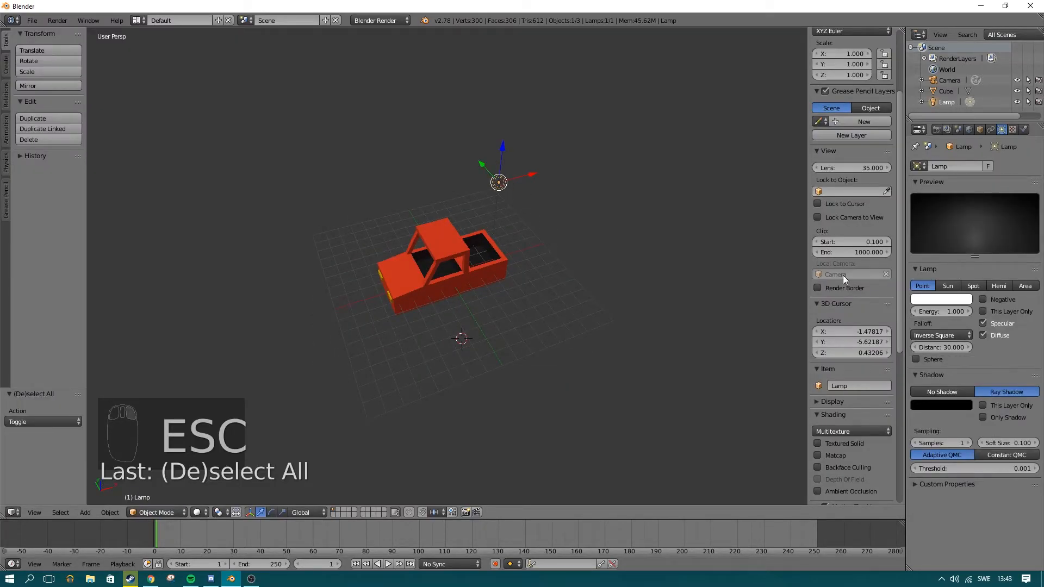
left_click(947, 285)
left_click_drag(480, 169, 491, 180)
Render the truck under the Sun lamp and close the render result.
left_click(57, 20)
left_click(76, 34)
key("Escape")
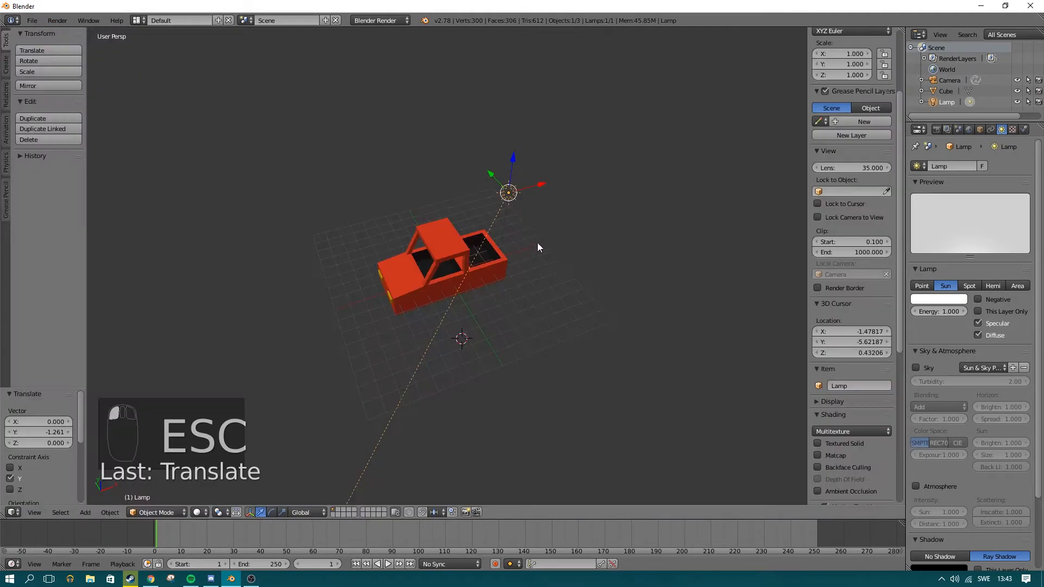
Move the Sun lamp about -6.21 along X and -1.27 along Y, and render the image again.
left_click_drag(537, 185, 450, 229)
middle_click_drag(520, 271, 599, 253)
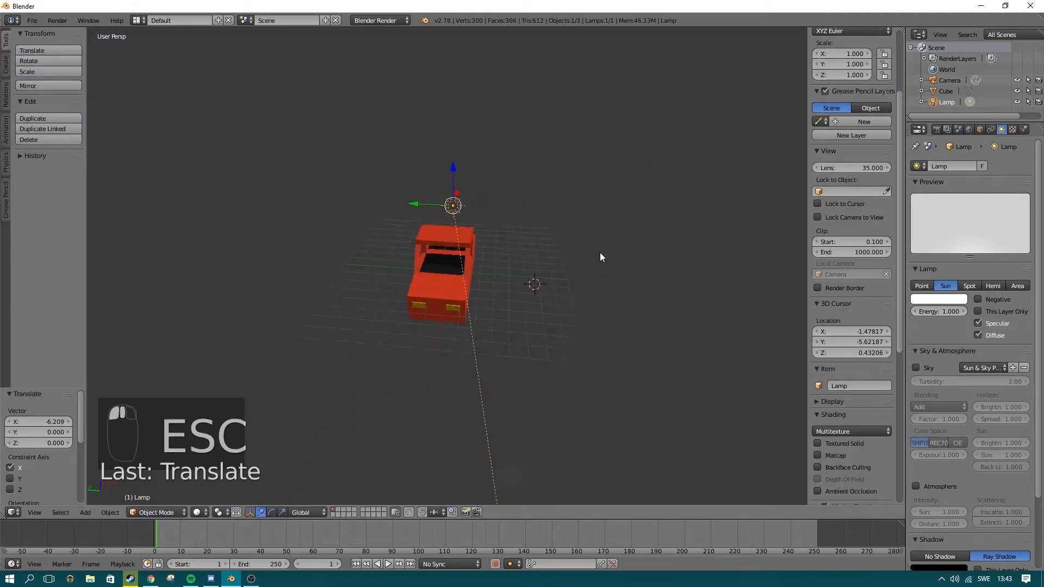
key("g")
key("y")
left_click(413, 217)
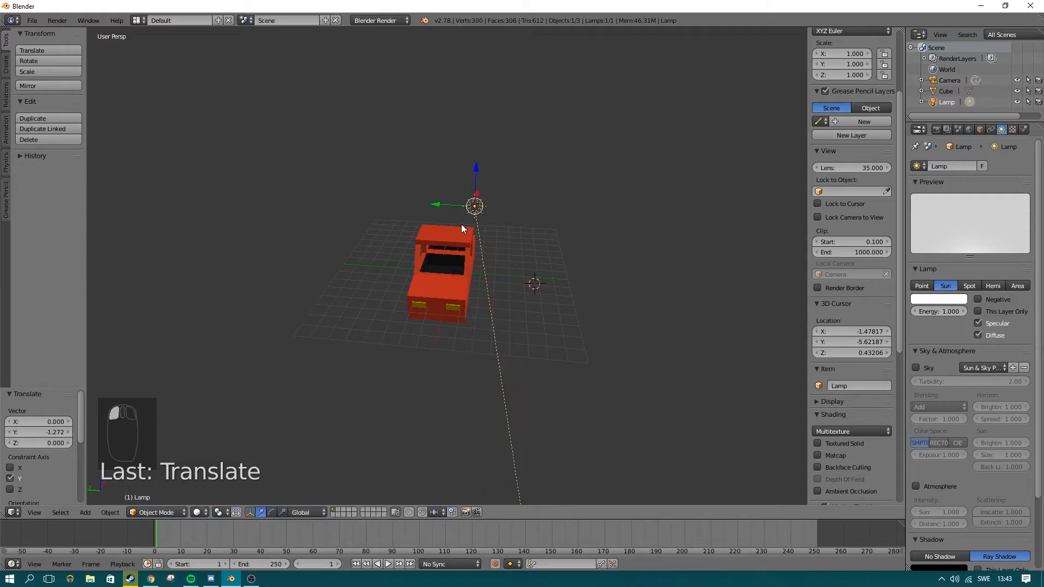
left_click(57, 20)
left_click(55, 30)
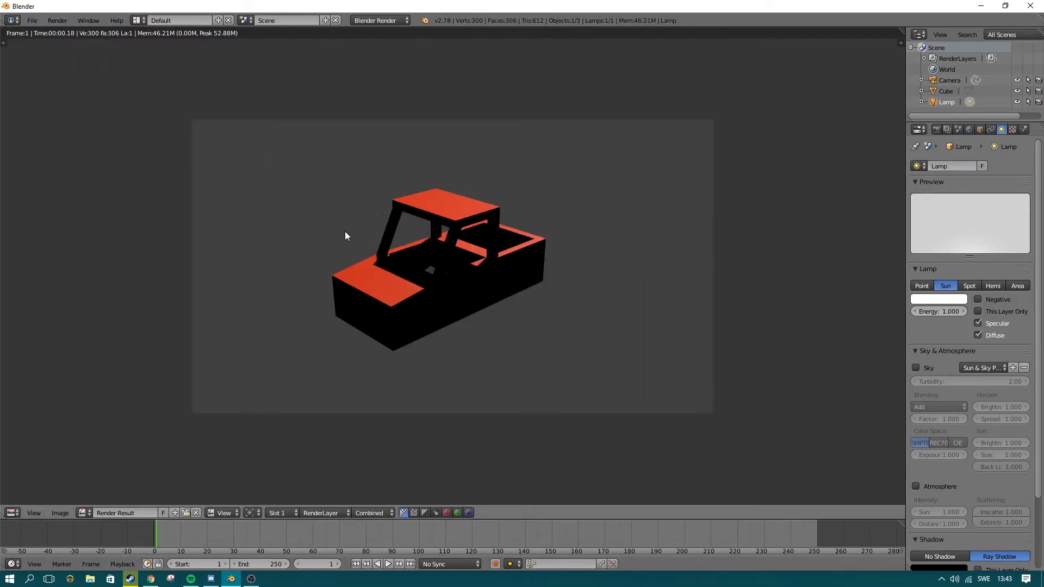
Leave the render result and delete the existing lamp from the scene.
key("Escape")
middle_click_drag(563, 312, 501, 241)
scroll(575, 262, "up", 5)
scroll(501, 240, "down", 4)
key("Delete")
left_click(500, 245)
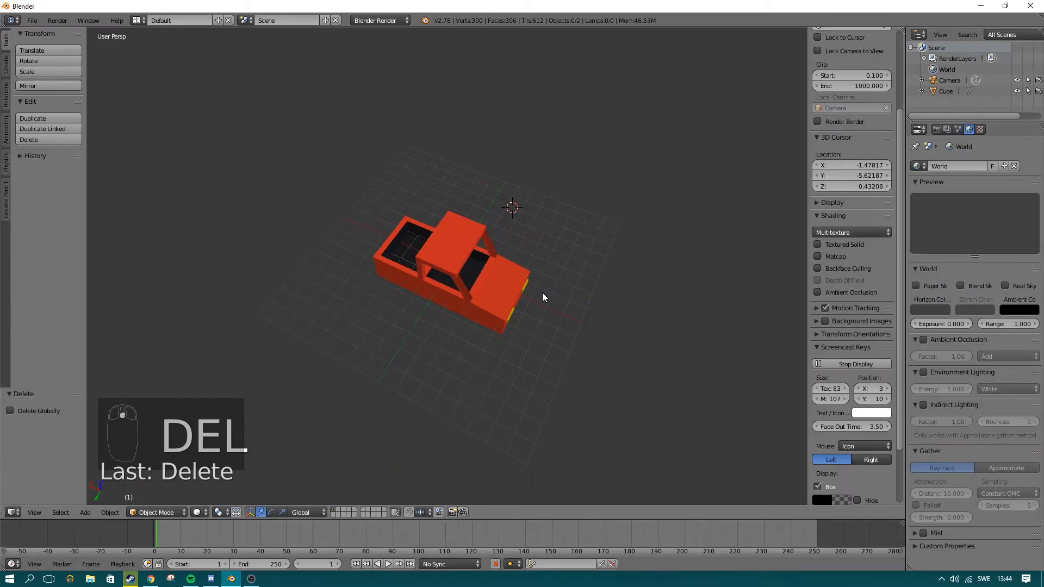
Add a new Sun lamp and move it along the X axis and about 3.82 along Y.
key("shift+a")
mouse_move(532, 287)
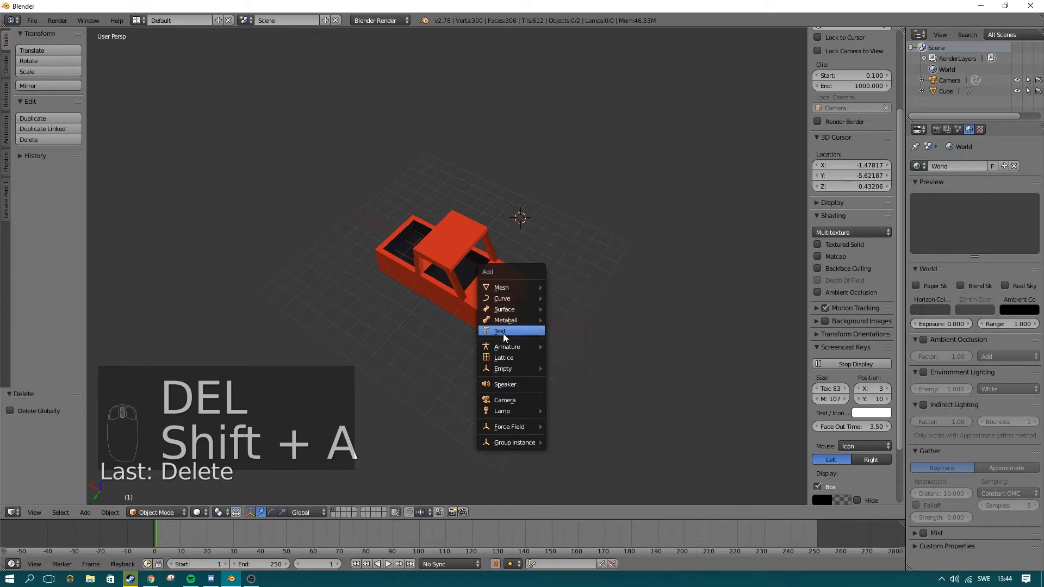
mouse_move(504, 413)
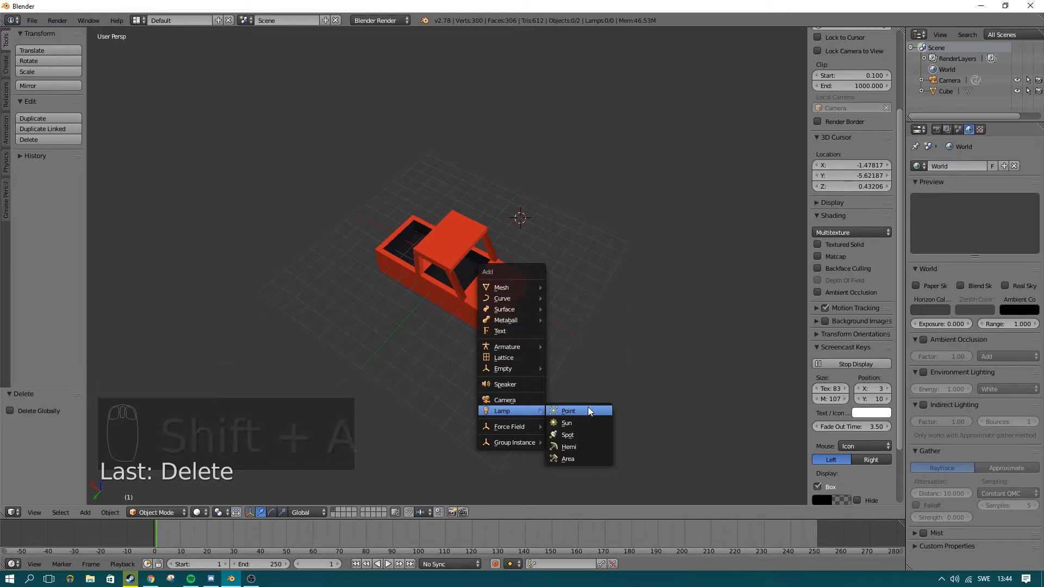
left_click(575, 425)
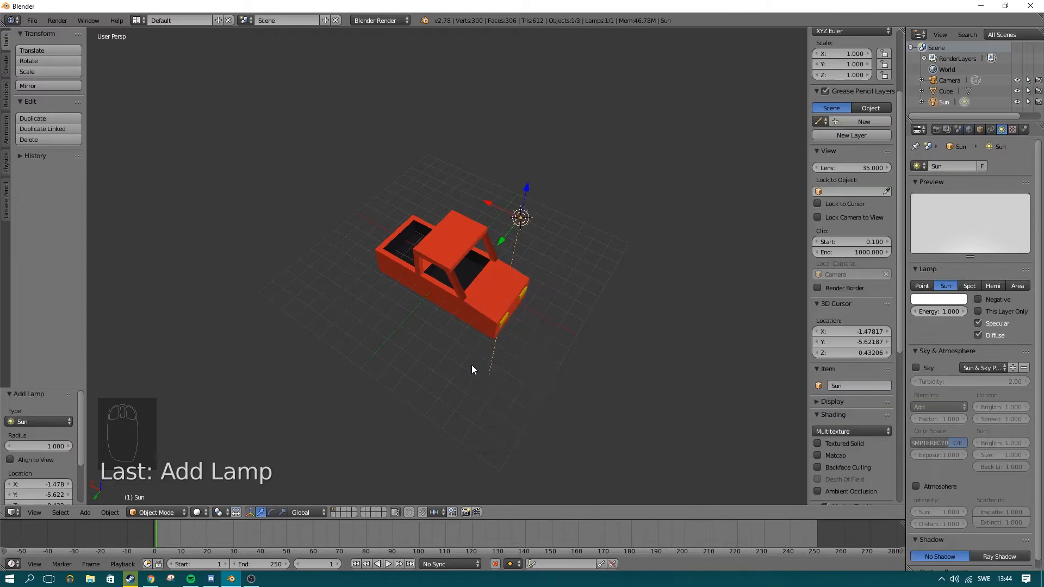
left_click_drag(470, 206, 602, 121)
left_click_drag(603, 173, 588, 209)
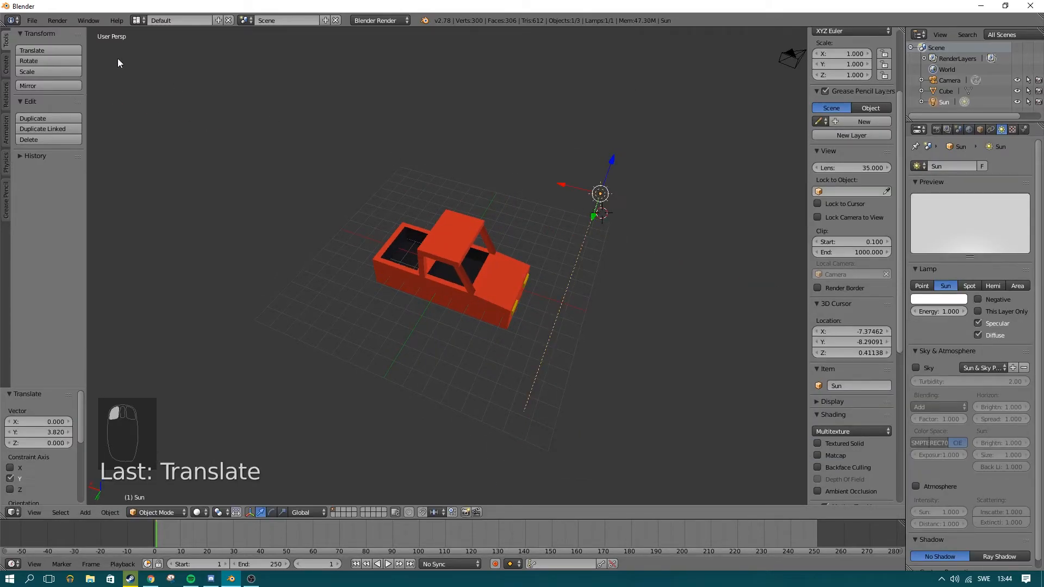
Render the truck under the new Sun lamp and close the render result.
left_click(58, 20)
left_click(70, 34)
key("Escape")
Move the Sun lamp about 1.97 along the Y axis, above the front of the truck.
middle_click_drag(437, 235, 456, 217)
left_click_drag(438, 188, 387, 189)
scroll(960, 306, "down", 1)
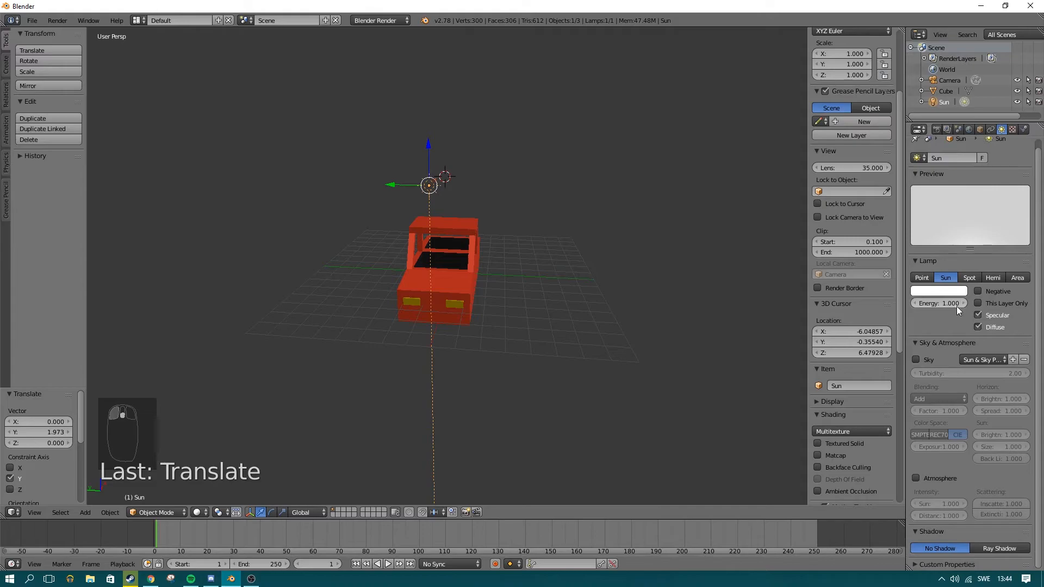
scroll(976, 367, "up", 1)
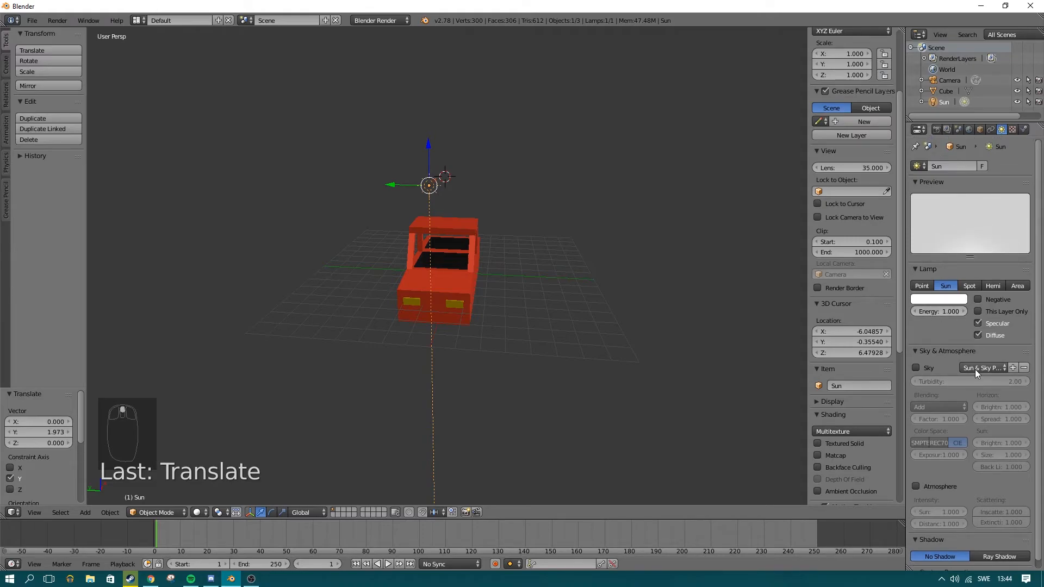
middle_click_drag(534, 198, 502, 206)
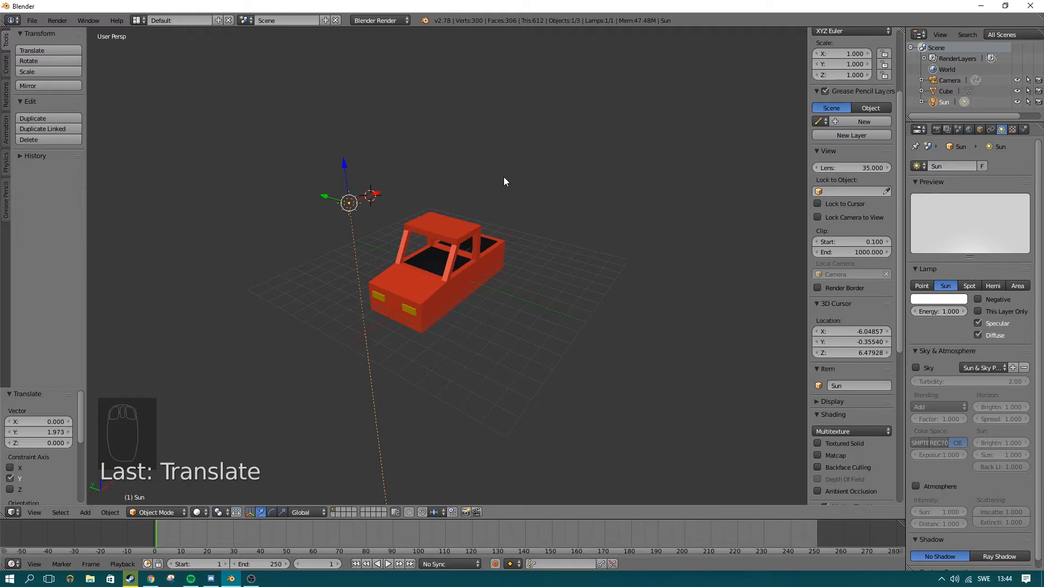
Switch the render engine to Cycles Render and make a test render of the truck.
left_click(383, 21)
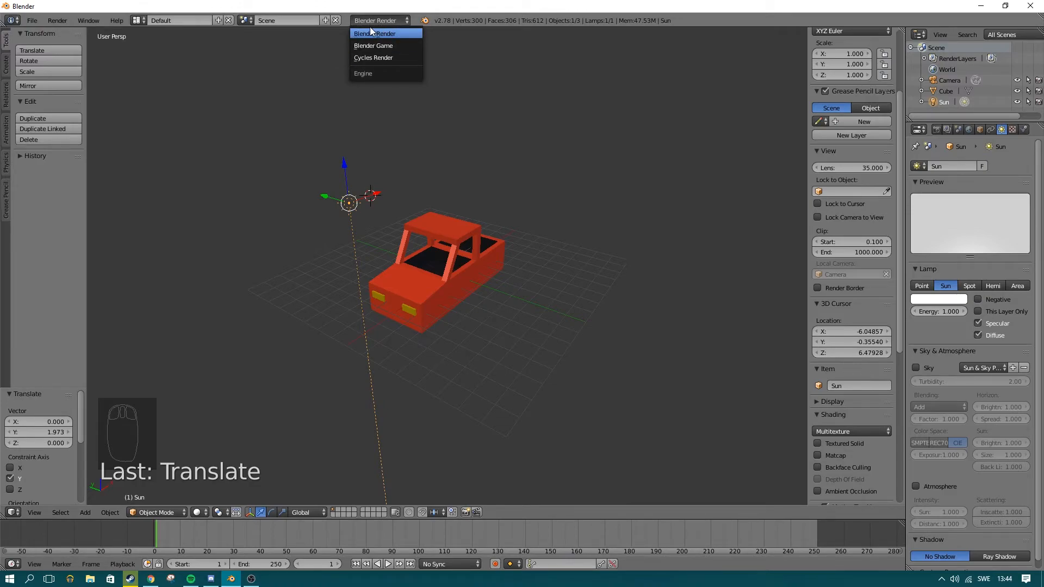
left_click(373, 57)
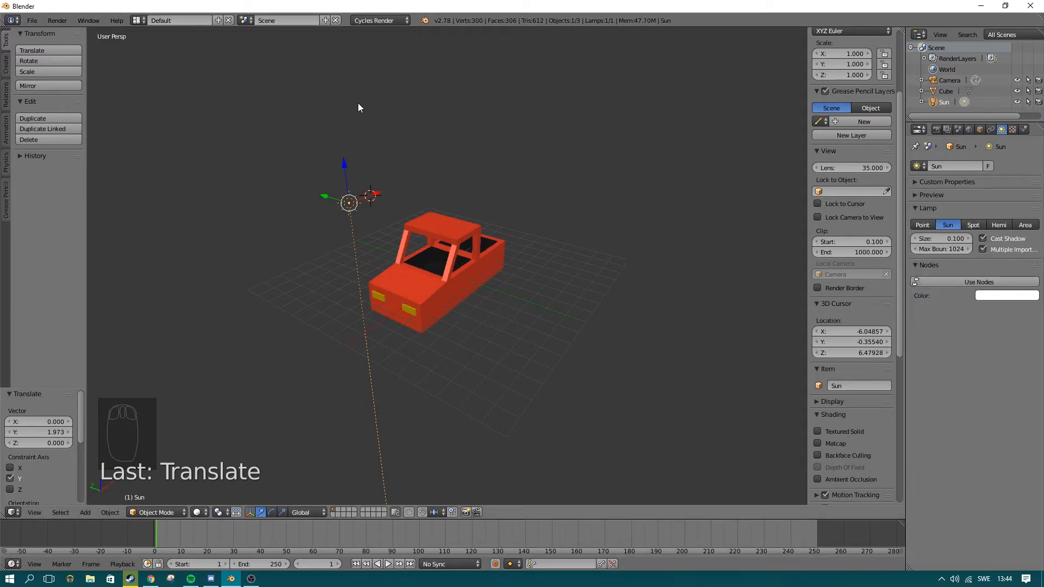
middle_click_drag(356, 102, 421, 125)
left_click(57, 20)
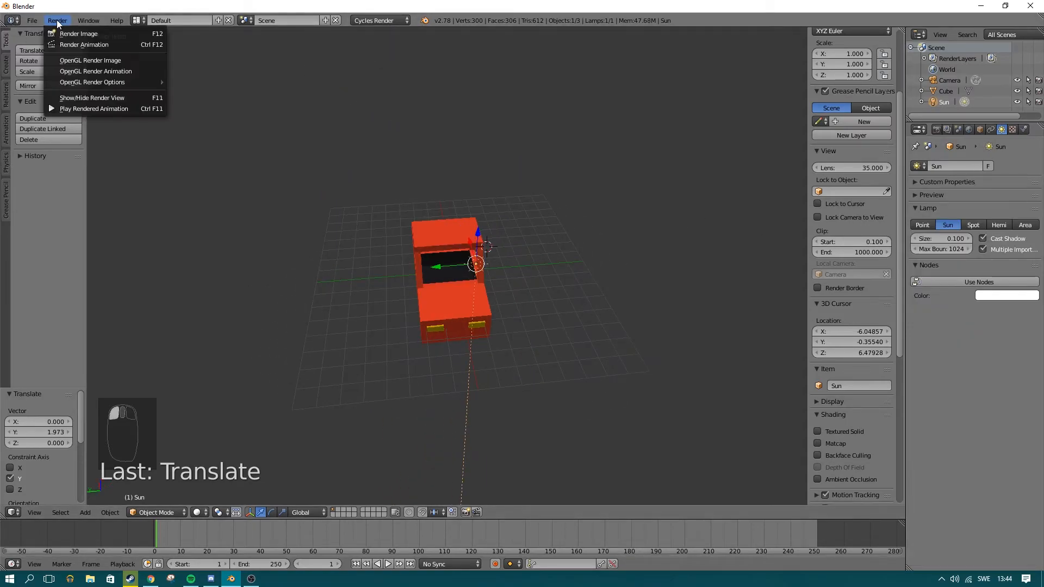
left_click(64, 28)
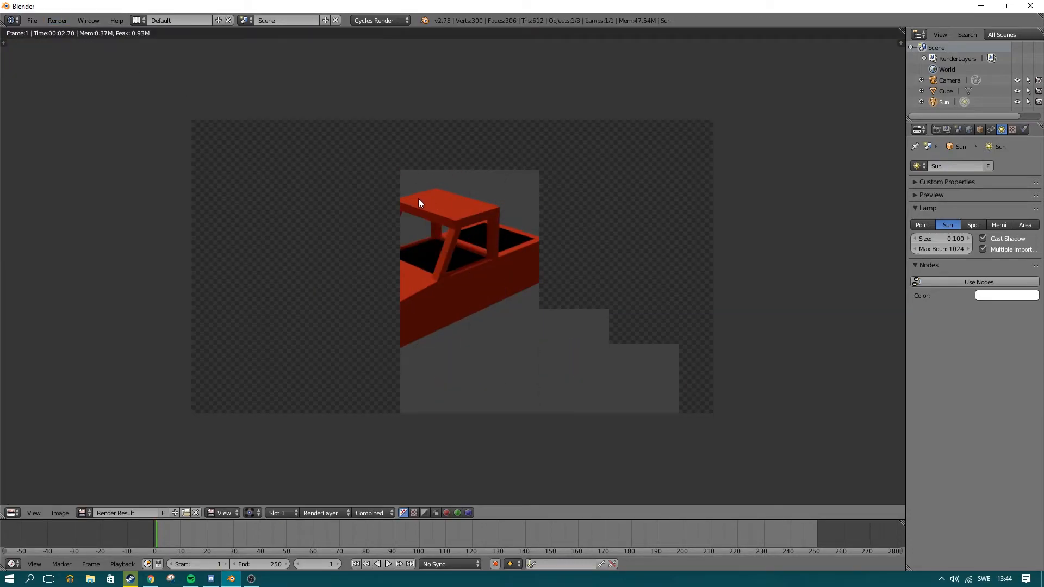
key("Escape")
Render the full image of the truck in Cycles and return to the 3D view.
middle_click_drag(485, 246, 404, 234)
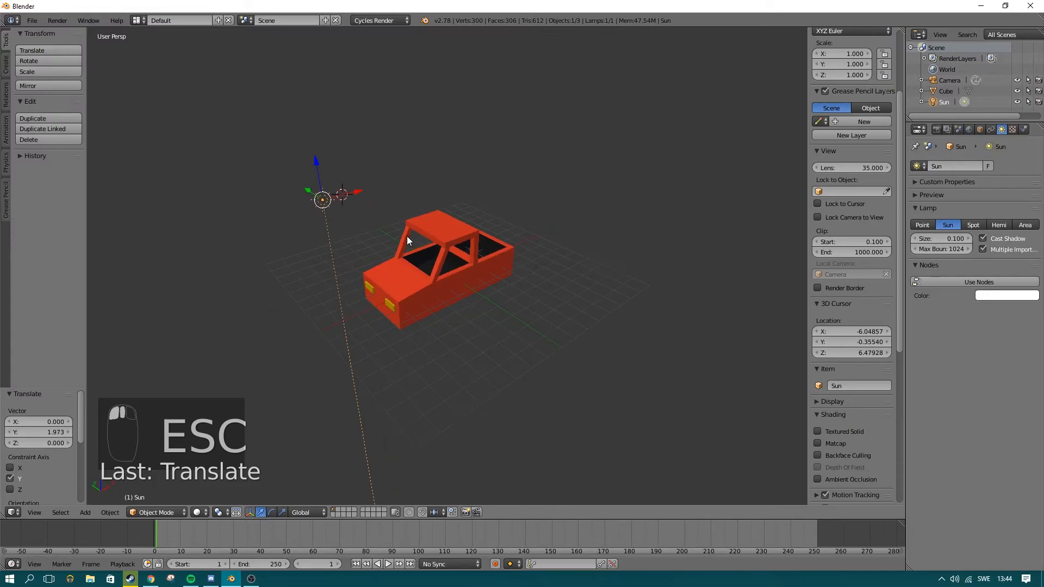
scroll(404, 234, "up", 3)
left_click(57, 20)
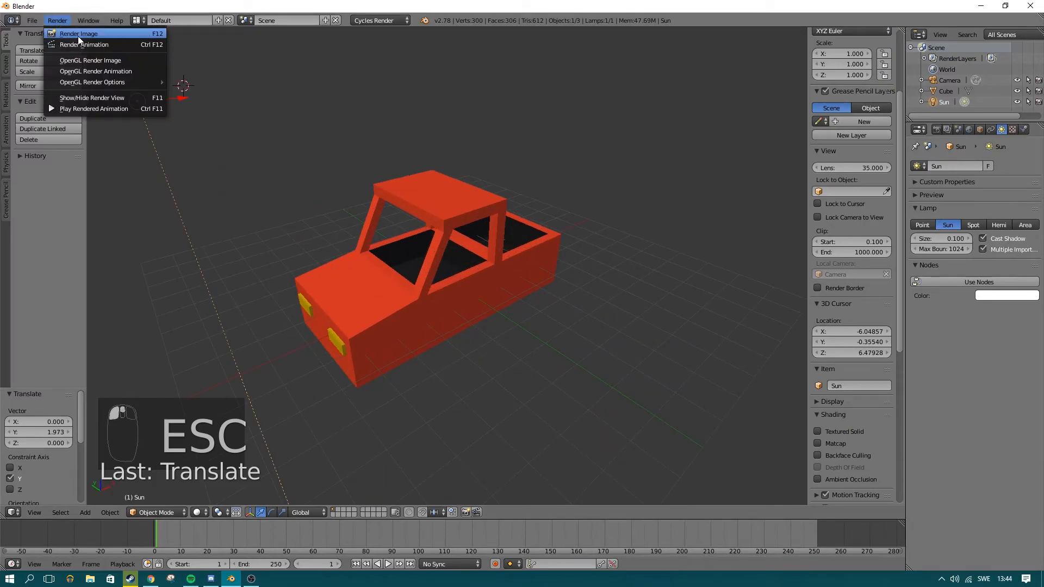
left_click(77, 34)
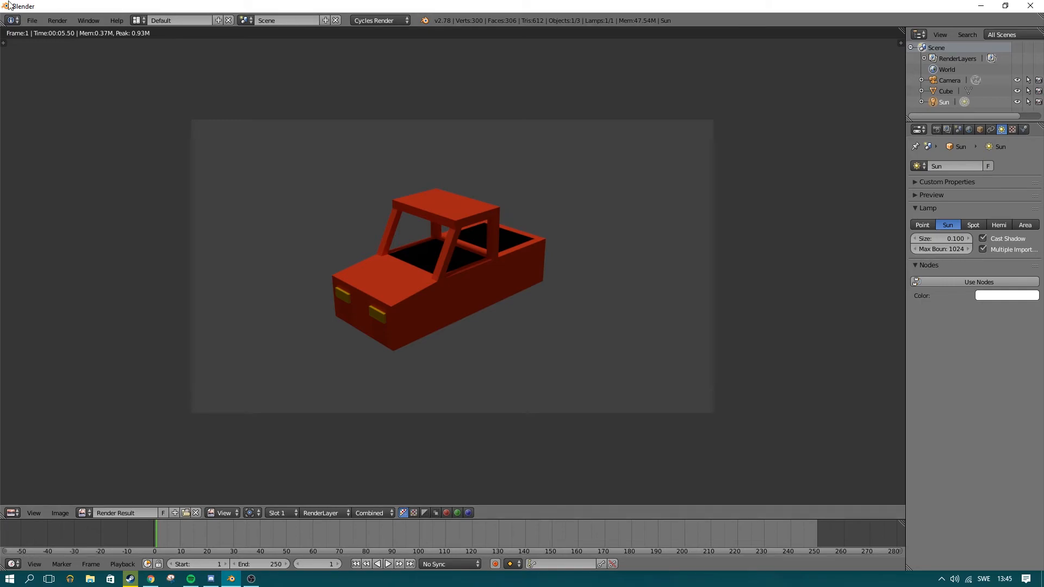
key("Escape")
Examine the truck and the placement of the Sun lamp and camera from several angles and distances.
middle_click_drag(520, 249, 477, 252)
scroll(477, 253, "down", 4)
scroll(446, 236, "down", 3)
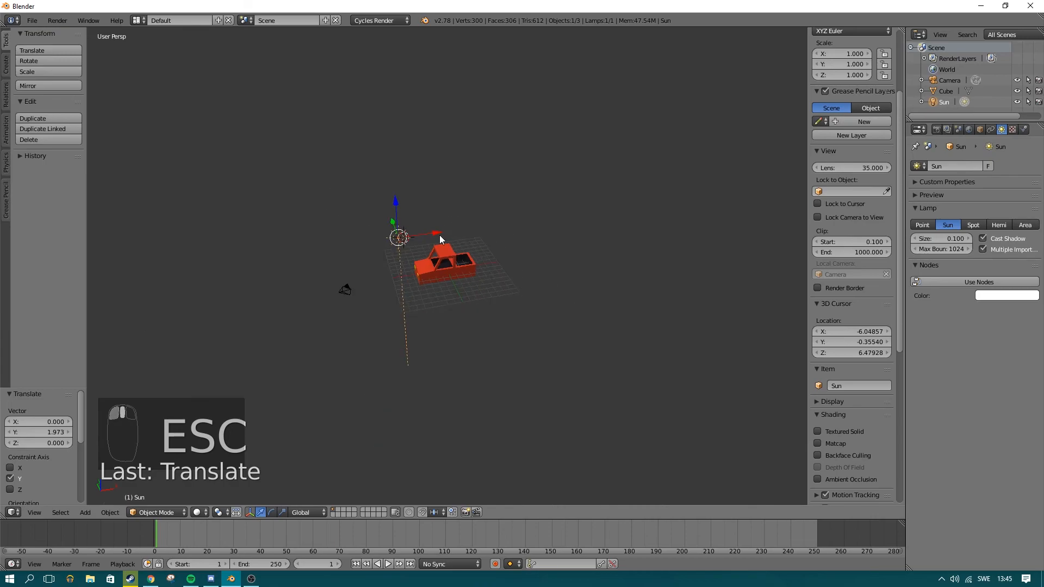
scroll(432, 235, "up", 4)
middle_click_drag(449, 321, 564, 341)
scroll(357, 263, "down", 5)
middle_click_drag(333, 266, 400, 273)
scroll(400, 278, "up", 4)
middle_click_drag(335, 277, 481, 302)
scroll(370, 245, "down", 4)
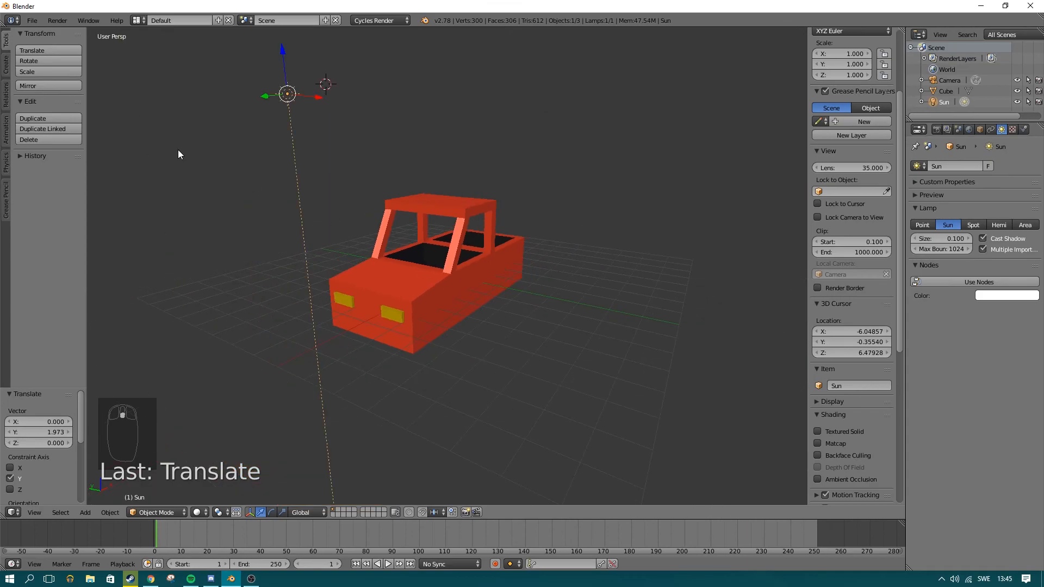